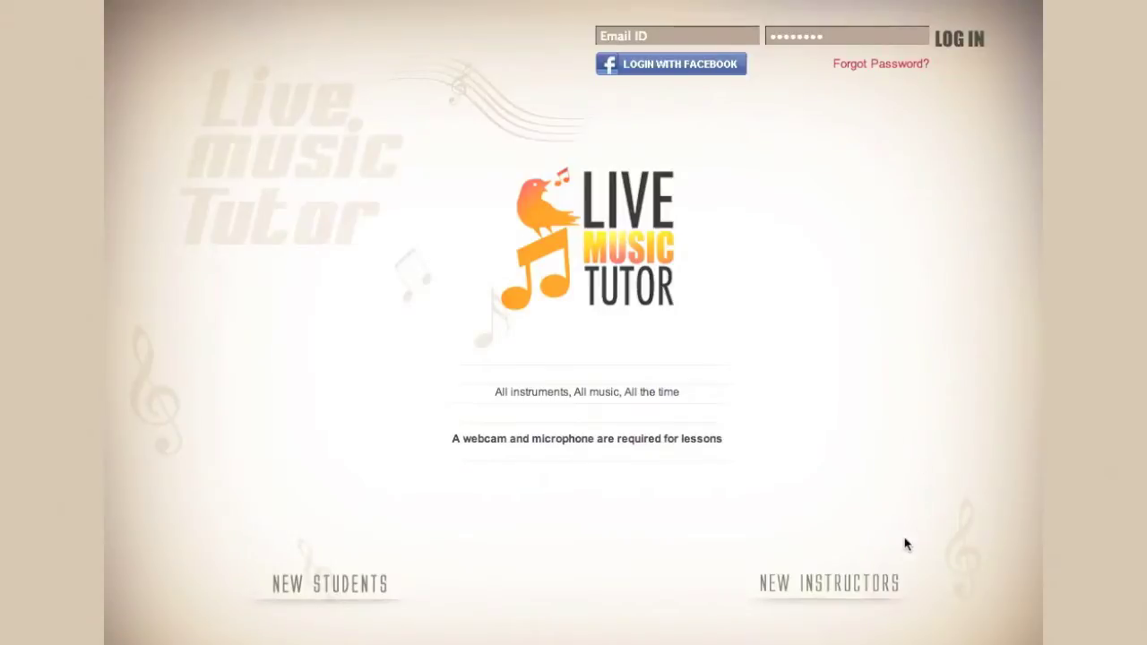
Step: Open the new-instructor sign-up form and enter the tutor's first name and the next field
left_click(885, 588)
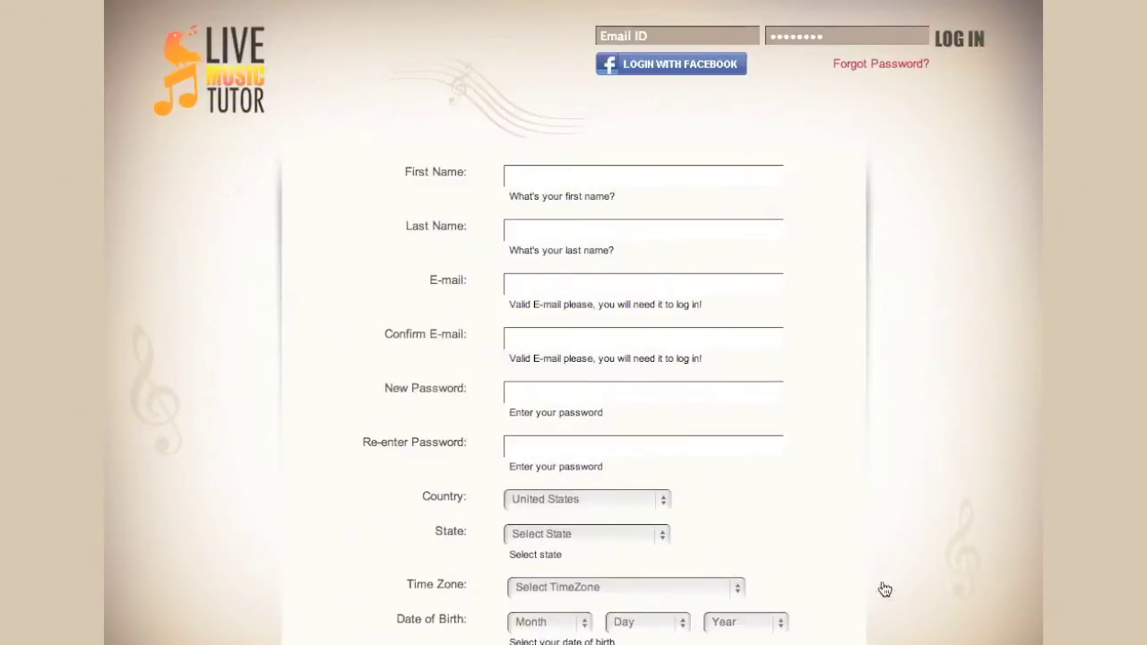
left_click(579, 176)
type("Tutor")
left_click(533, 220)
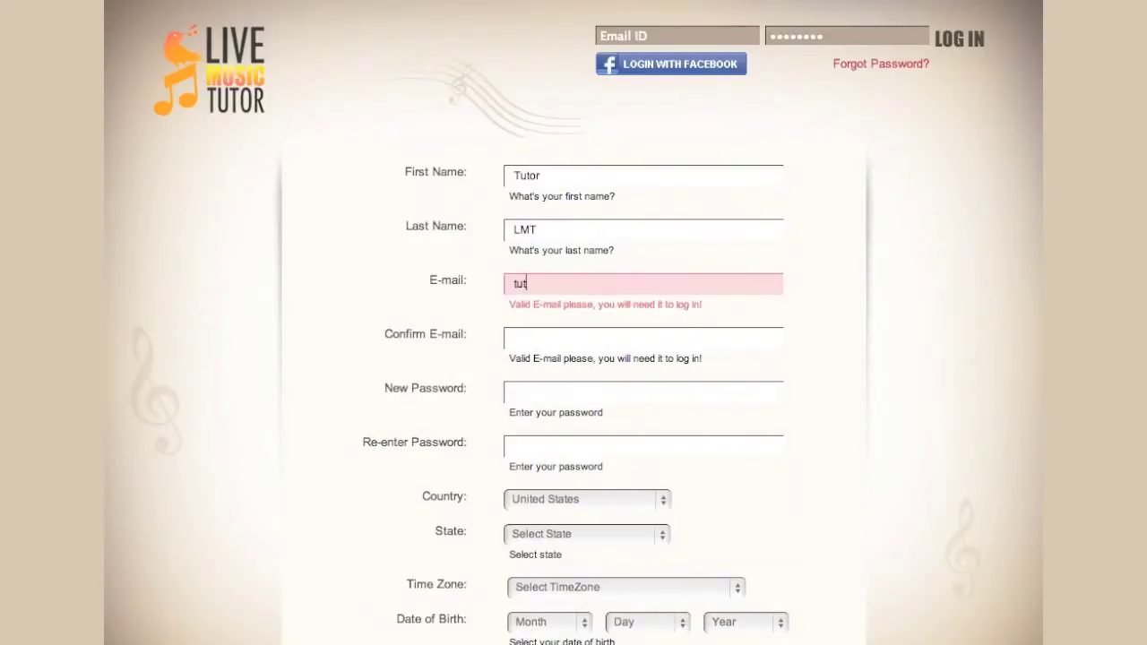
Step: Enter the confirmation e-mail address and the new account password
left_click(516, 334)
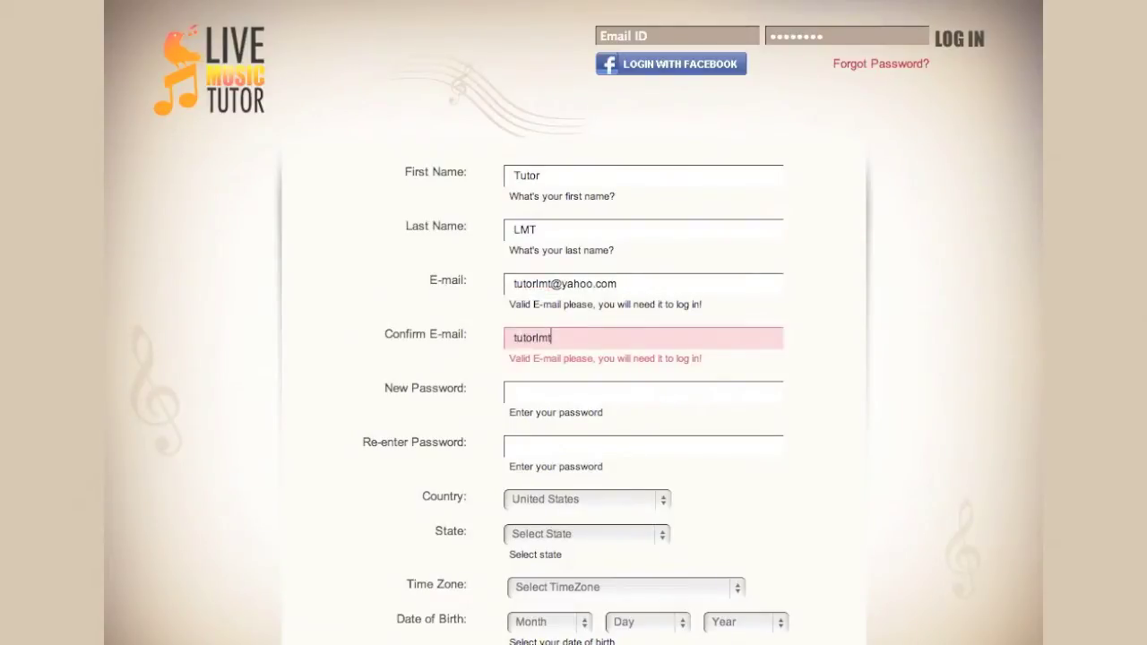
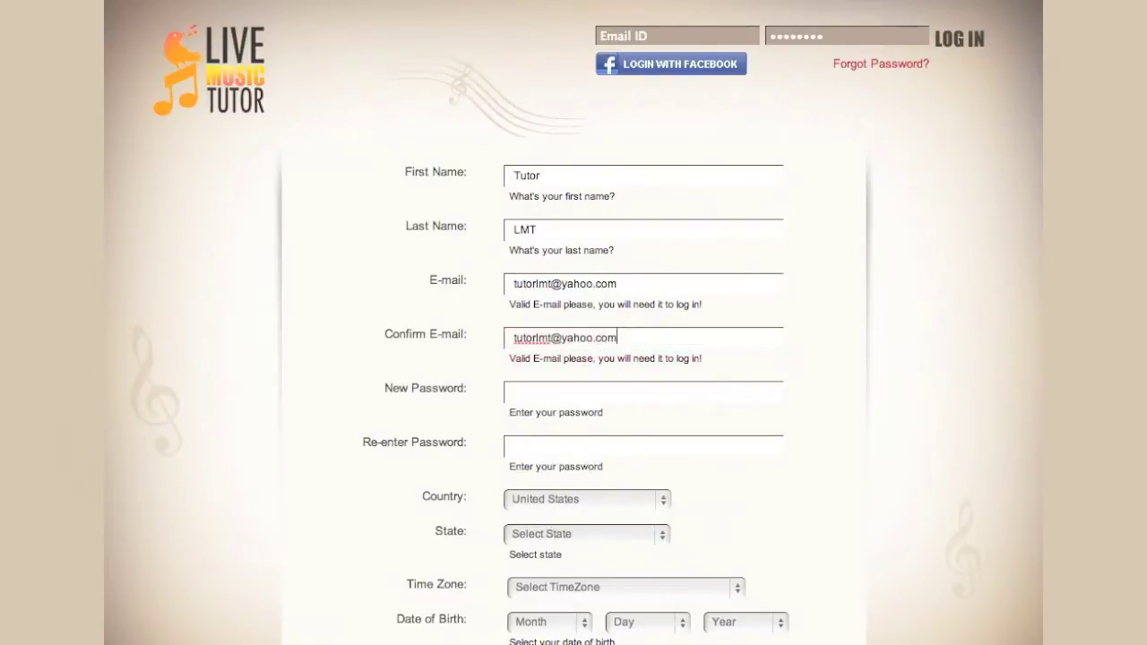
left_click(513, 387)
type("•••••••••••••••")
Step: Set the state to Florida and the time zone to Eastern Time
scroll(696, 510, "down", 3)
left_click(665, 330)
key("f")
key("Return")
left_click(650, 371)
key("e")
key("Return")
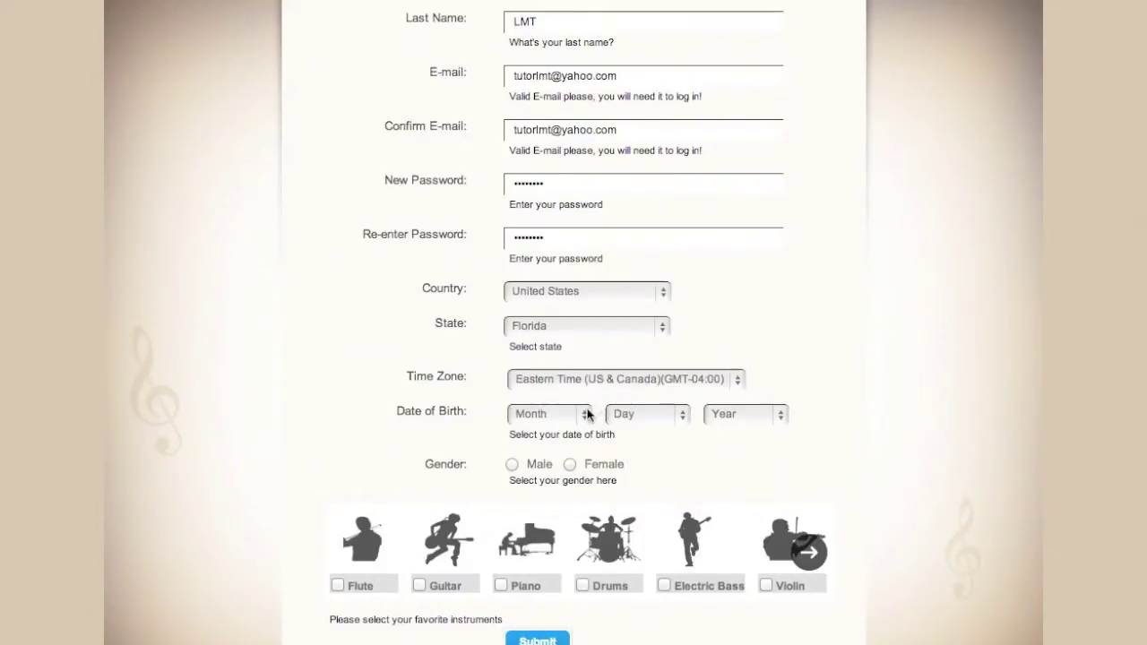
Step: Set the birth date to January 1, 1970 and the gender to Male
left_click(596, 405)
key("Escape")
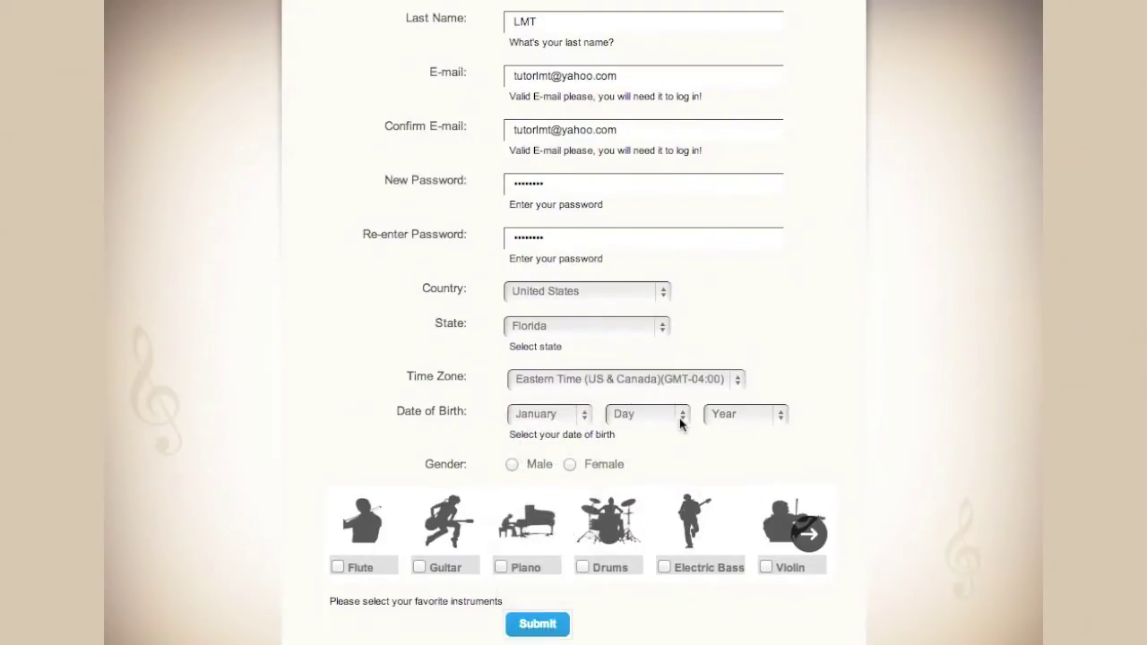
left_click(682, 419)
left_click(671, 433)
left_click(779, 416)
type("1970")
key("Return")
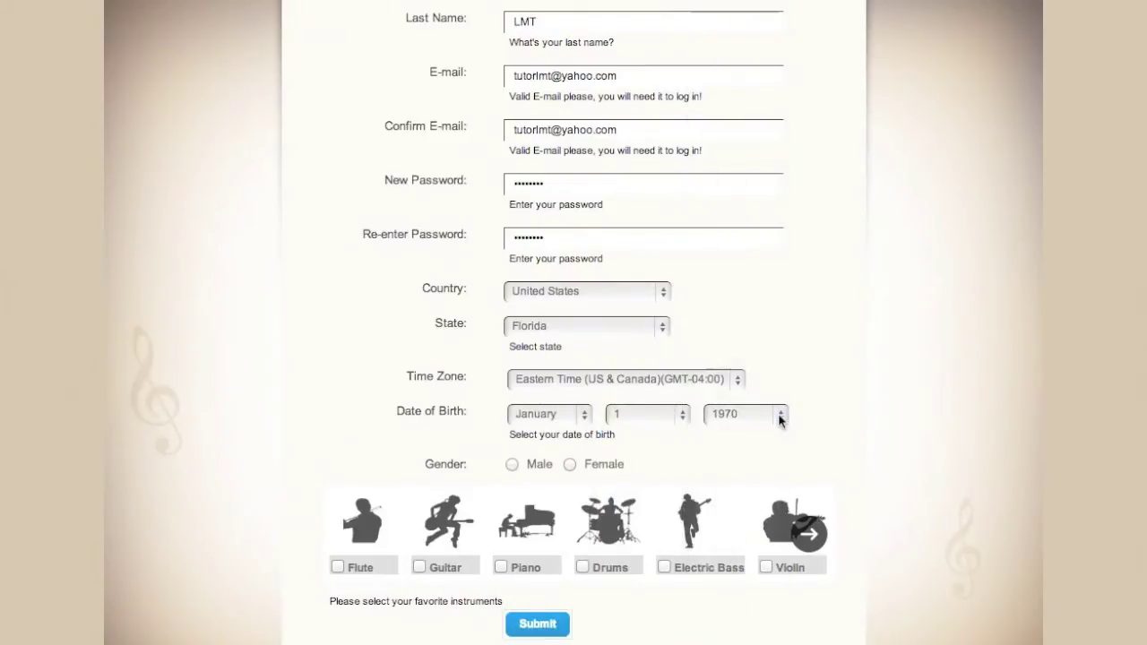
left_click(511, 467)
Step: Tick Flute, Guitar and Piano as favourite instruments and submit the registration
scroll(356, 421, "down", 2)
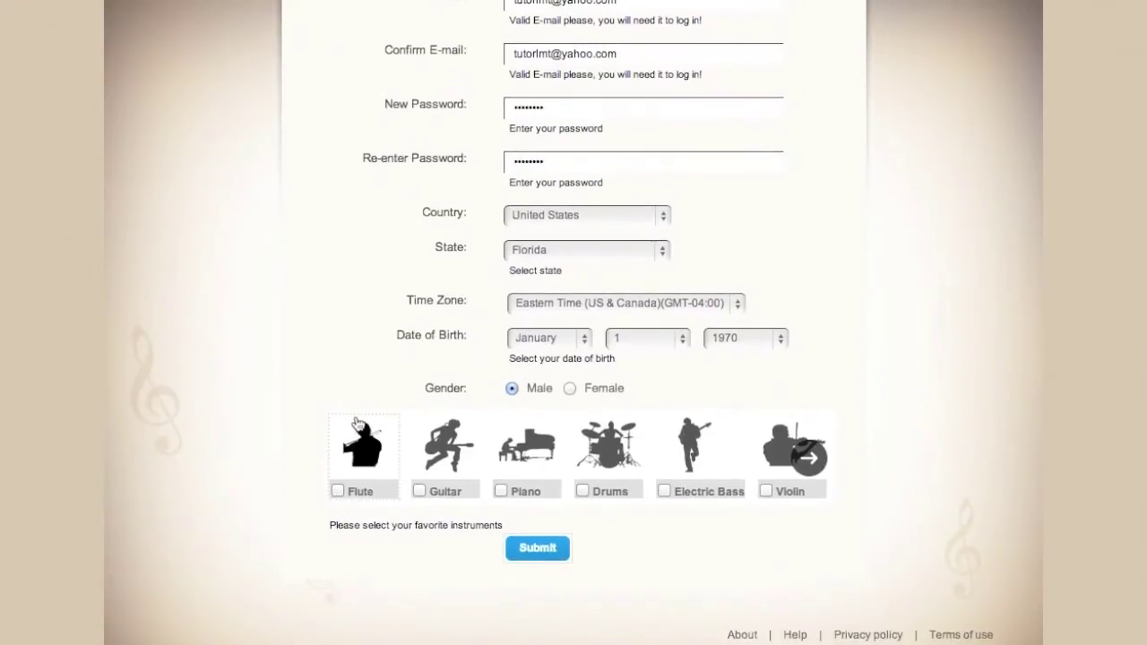
left_click(337, 490)
left_click(419, 491)
left_click(501, 491)
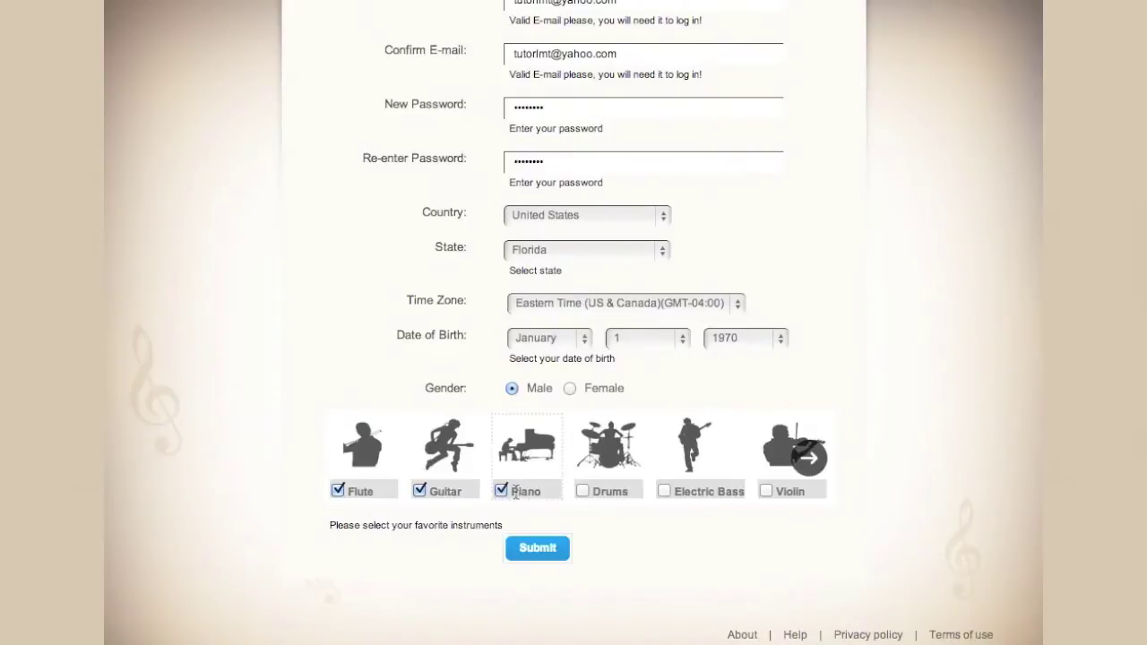
left_click(541, 549)
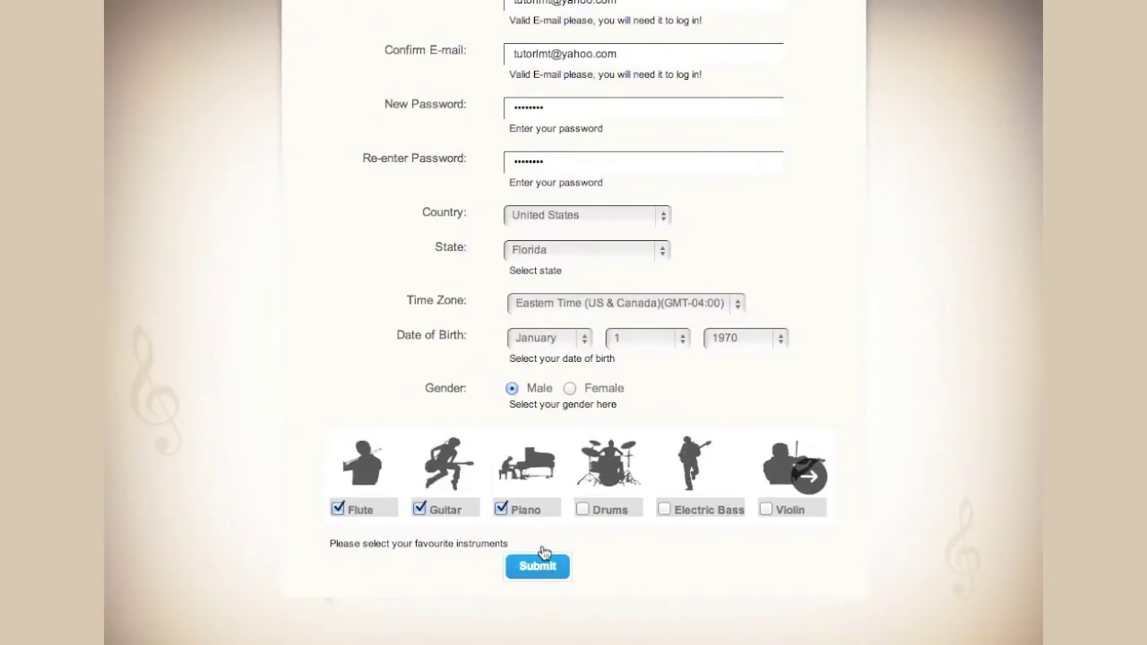
left_click(540, 555)
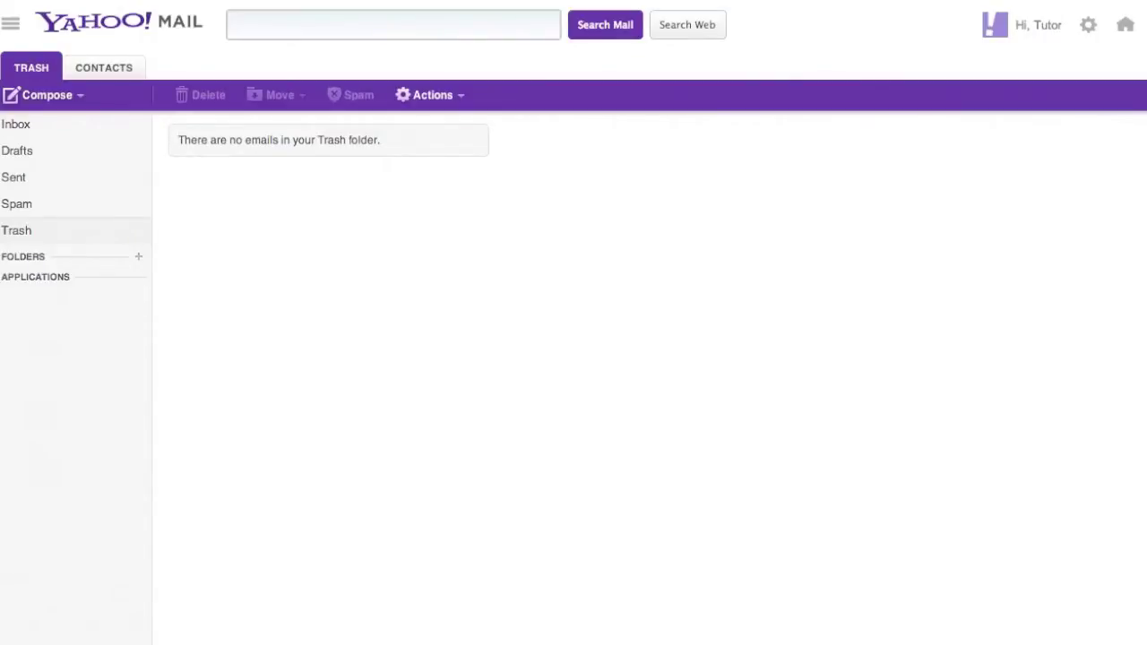
Step: Open the Live Music Tutor Registration e-mail from the Yahoo Mail inbox
left_click(16, 124)
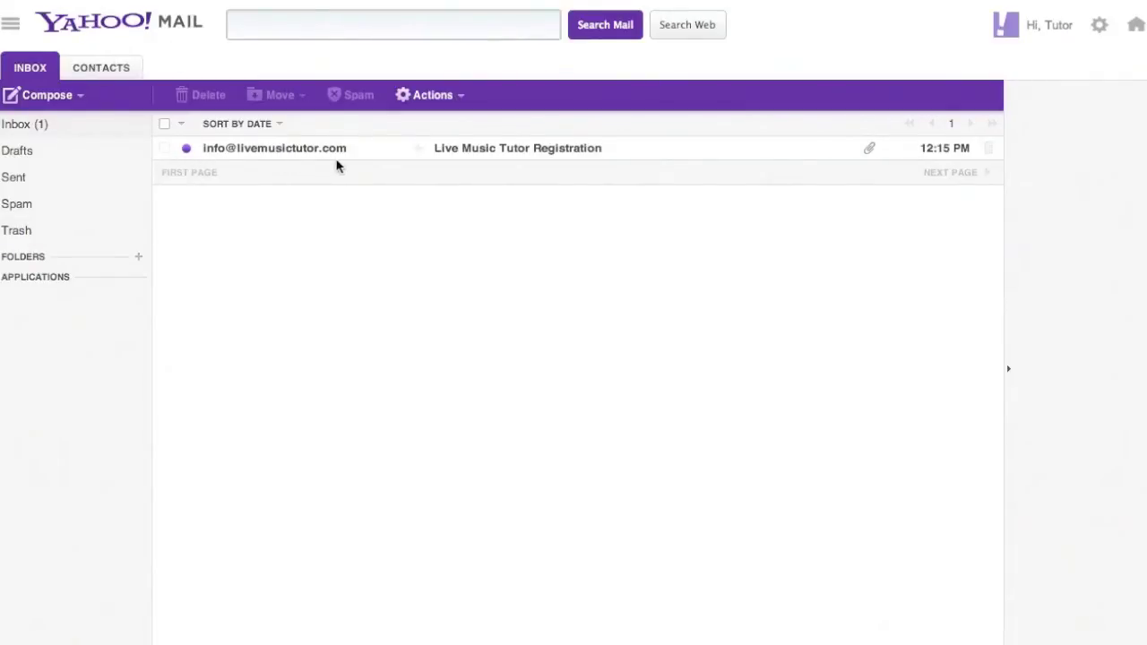
left_click(442, 152)
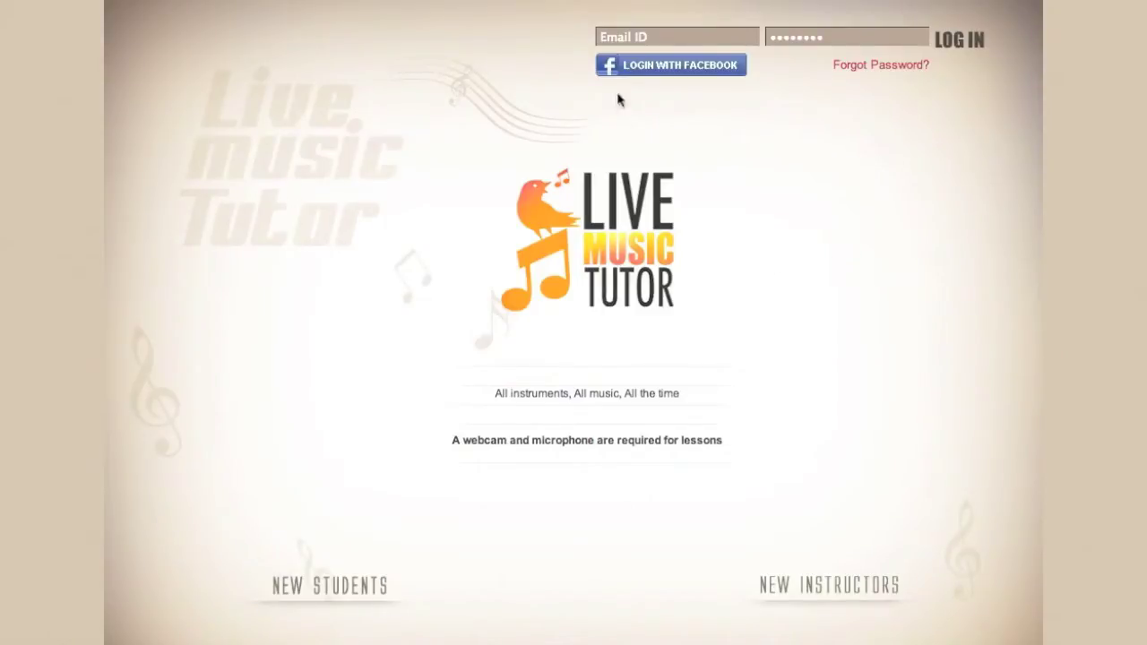
Step: Log in with the suggested account e-mail and the account password
left_click(614, 36)
type("jam")
key("Down")
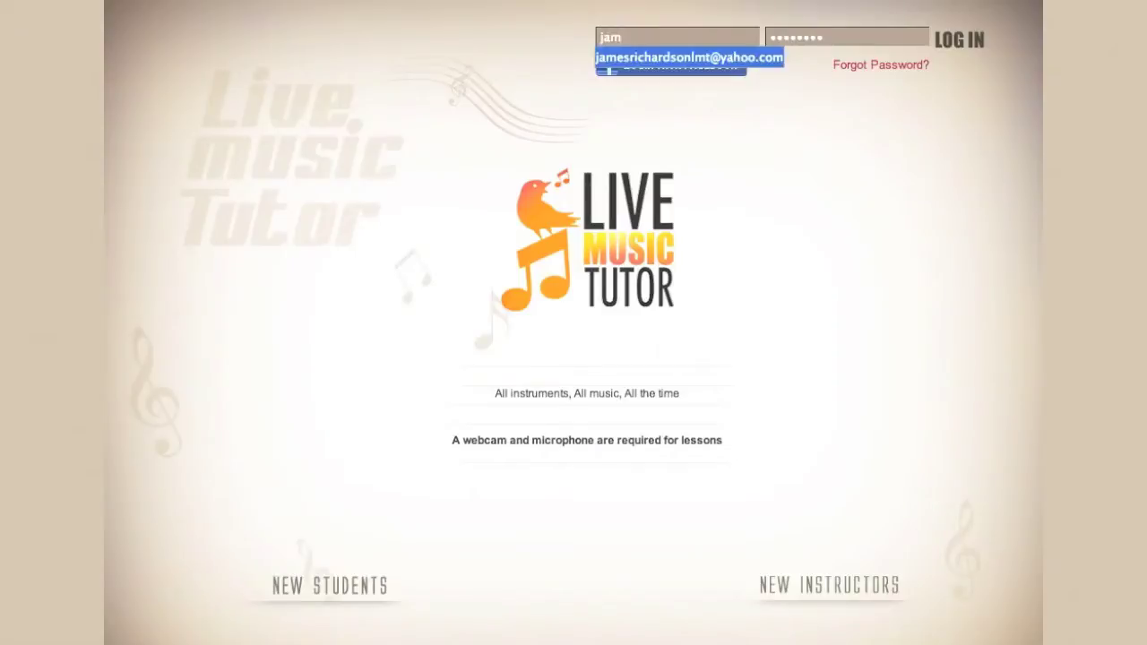
key("Return")
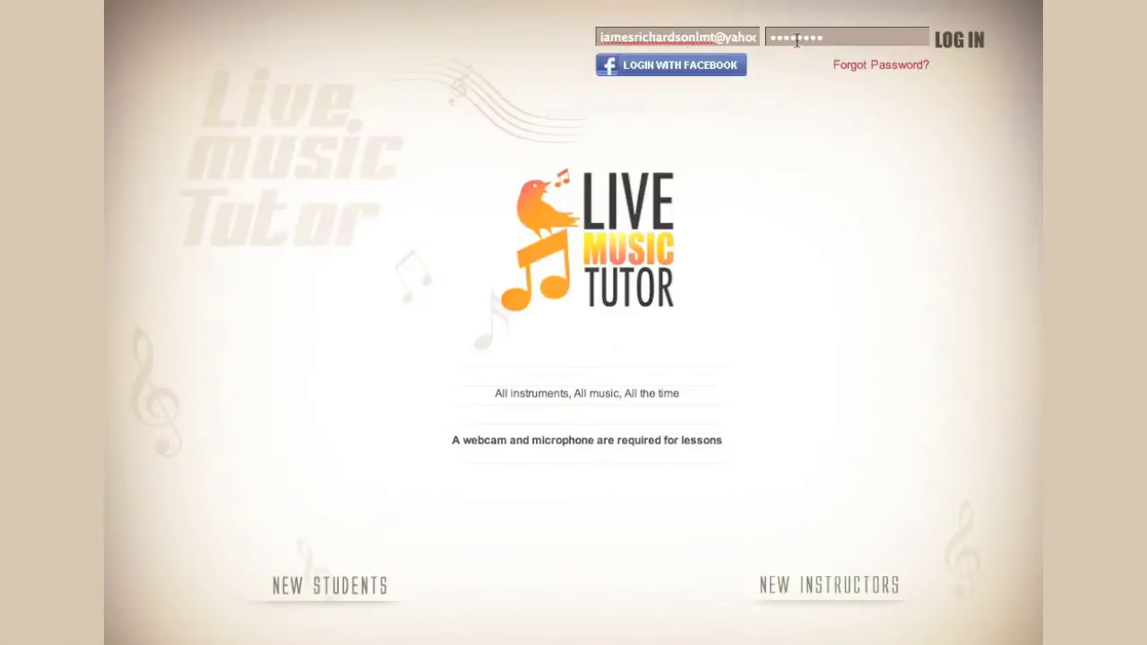
left_click(799, 40)
type("••••••••••")
left_click(949, 39)
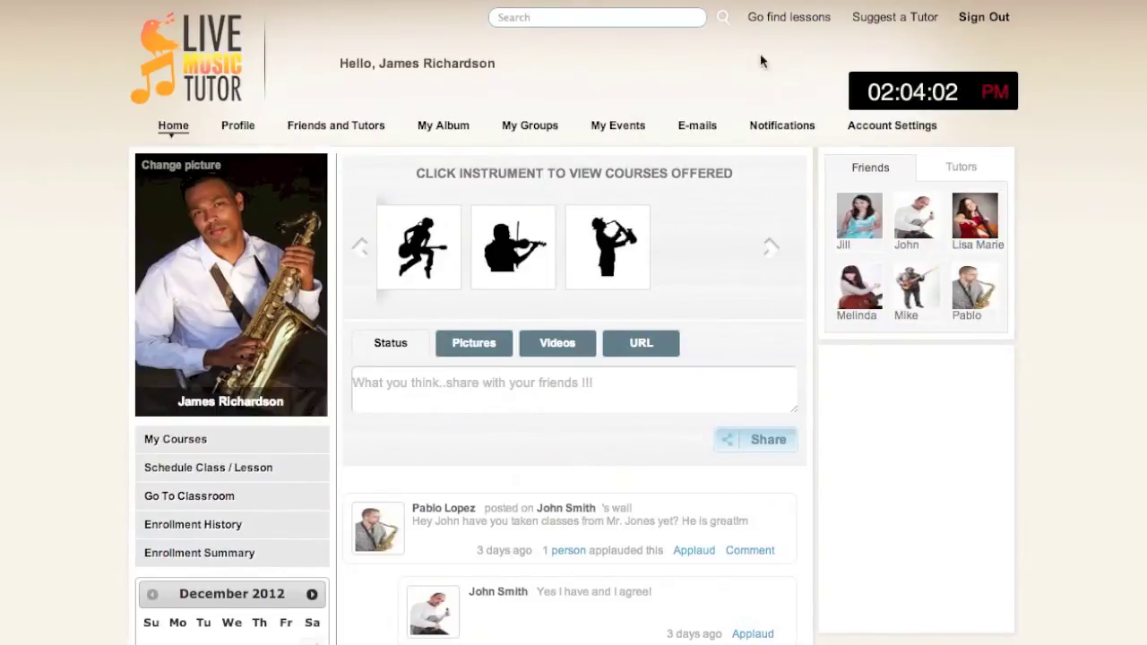
Step: Open the Profile Picture page via Change picture on the profile photo
left_click(206, 173)
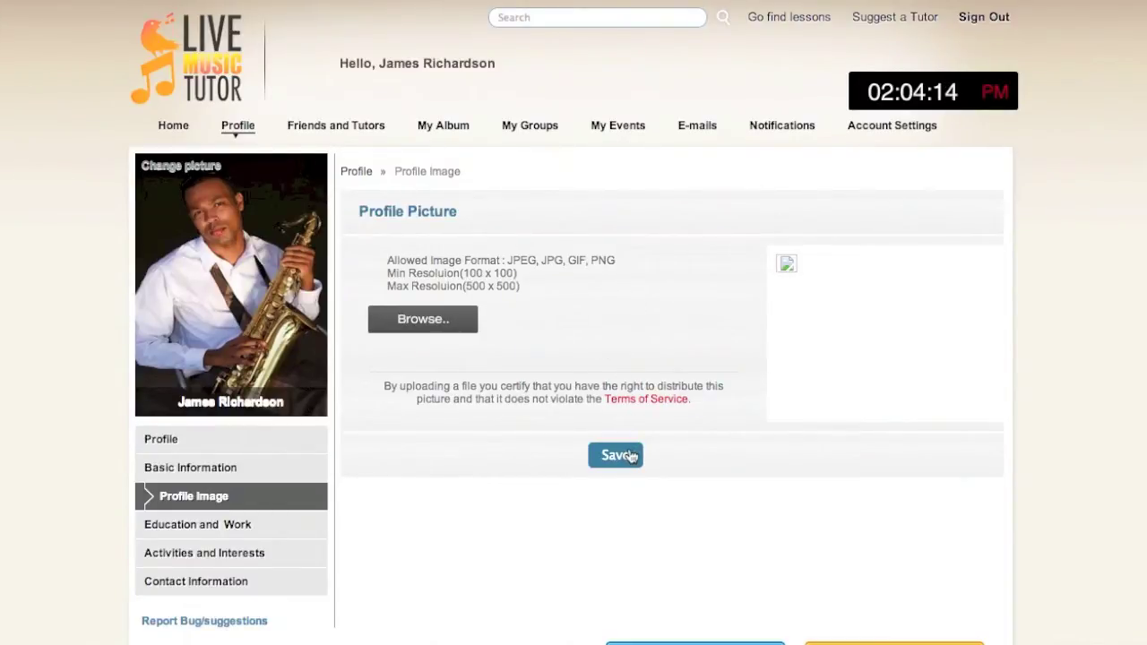
Step: View the About Me profile page, then the Friends and Tutors list of 8 friends
left_click(239, 125)
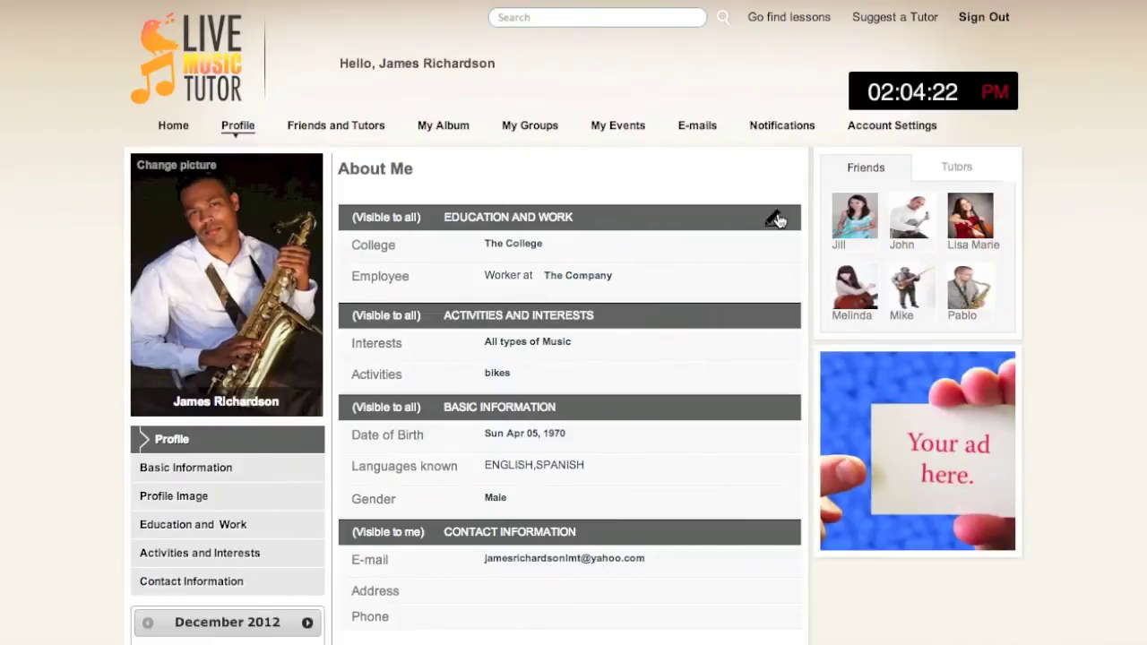
mouse_move(781, 311)
mouse_move(776, 405)
mouse_move(775, 533)
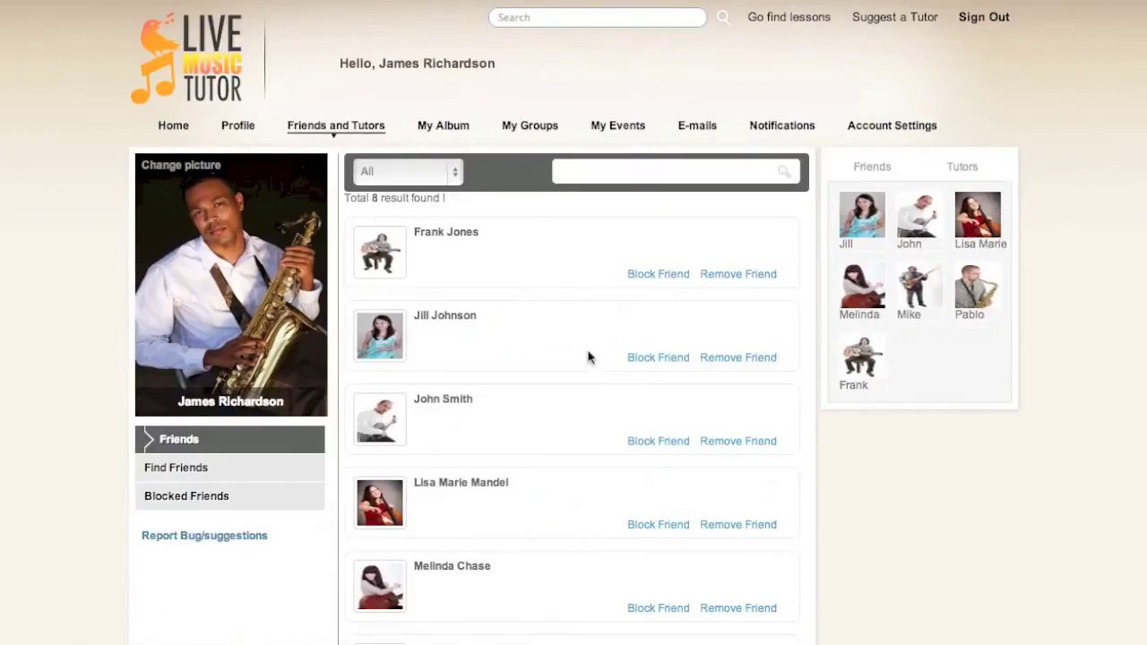
Step: Open the My Pictures album and view the sunset skyline photo full size
scroll(587, 355, "down", 6)
scroll(587, 355, "up", 6)
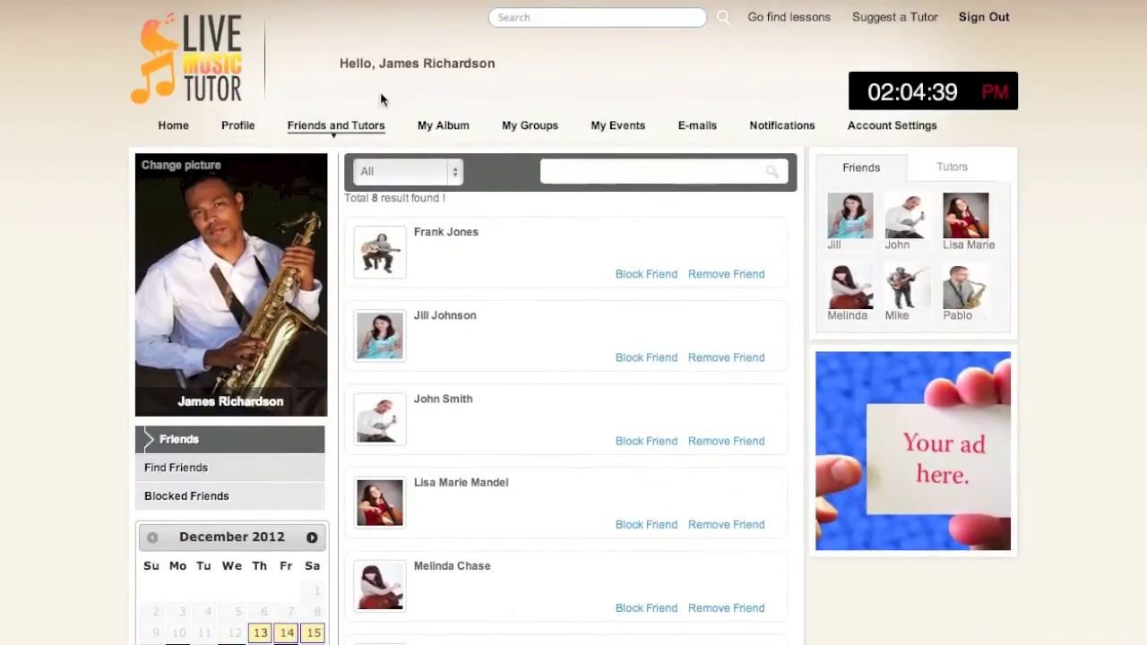
left_click(461, 128)
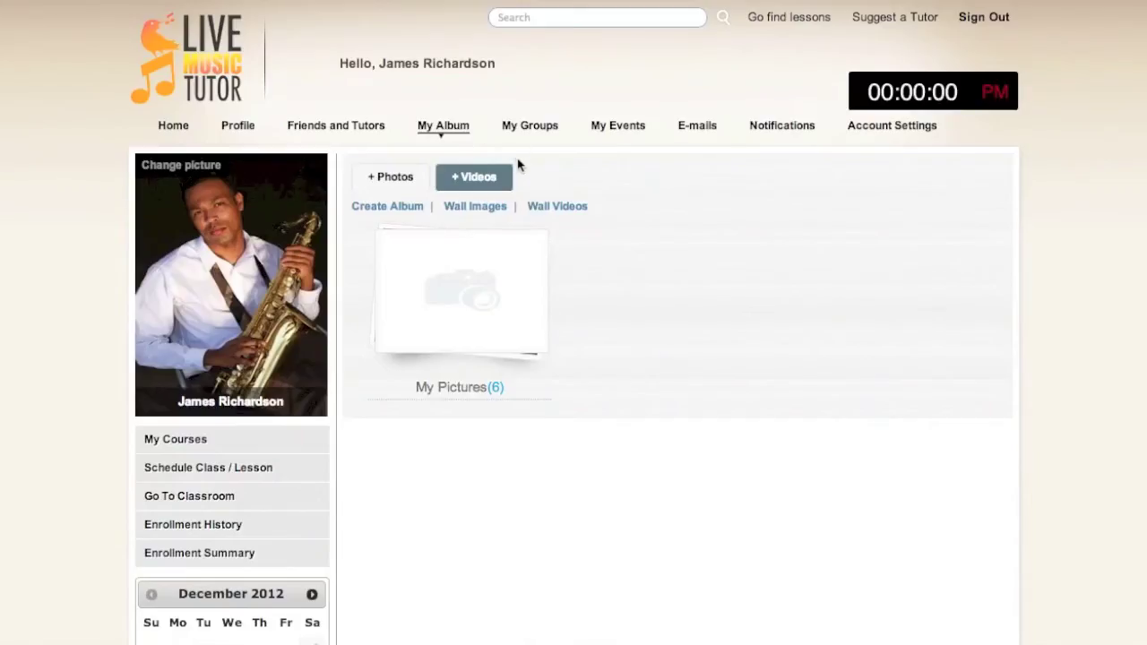
left_click(508, 253)
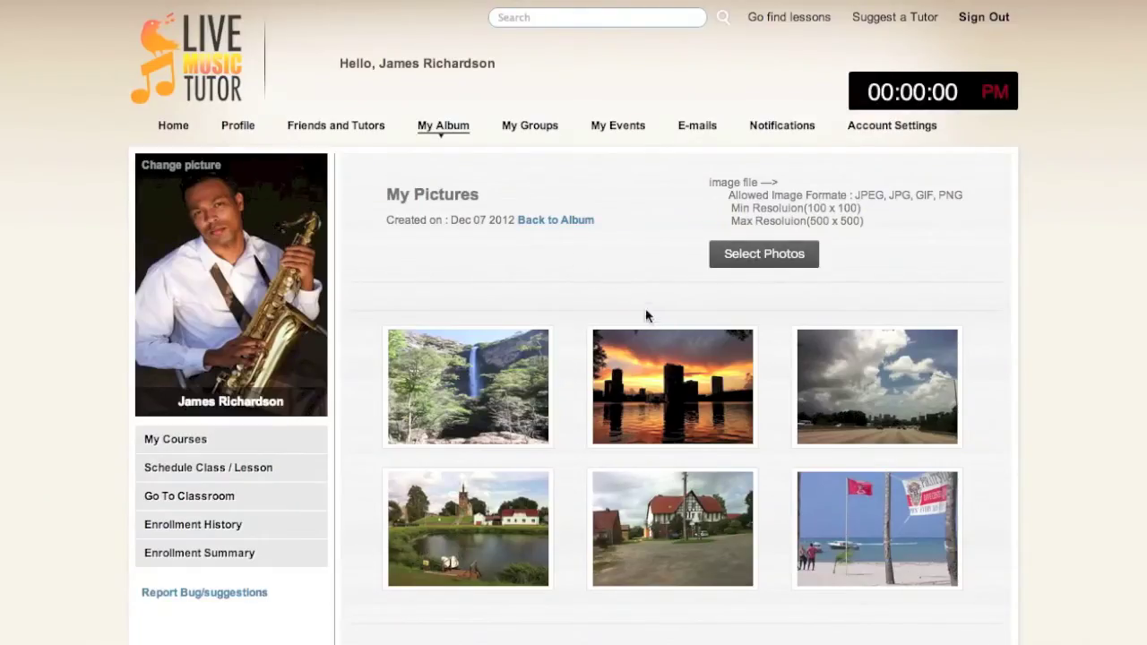
left_click(683, 355)
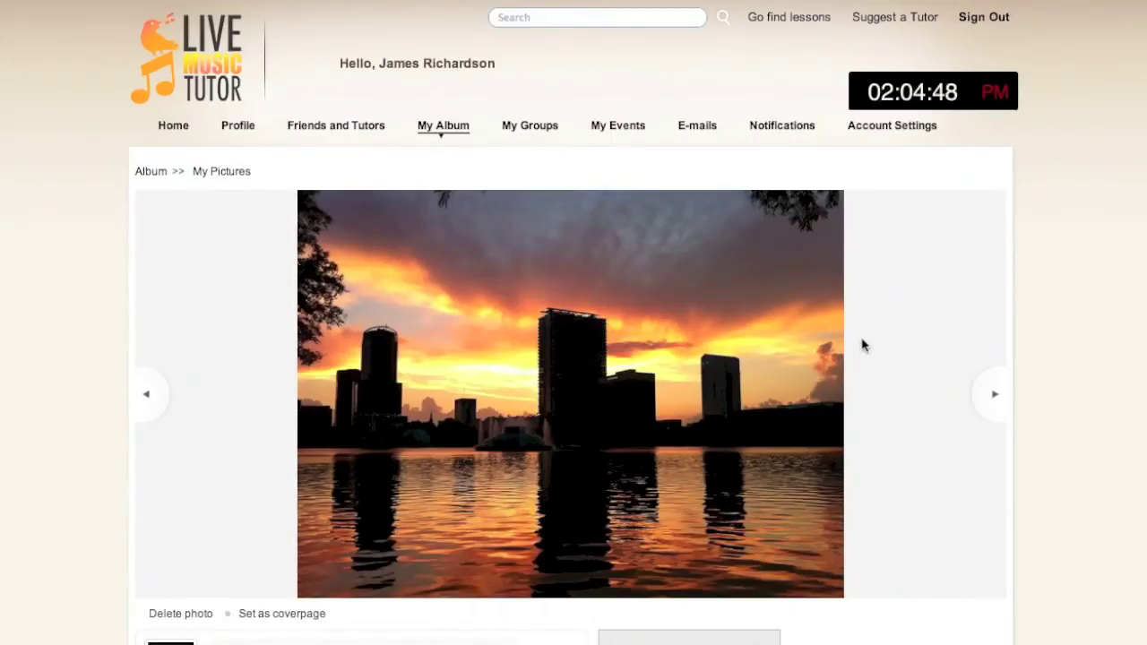
Step: Browse Groups, view the Christmas Live and Cello Performance invitations, and start a new event
left_click(515, 130)
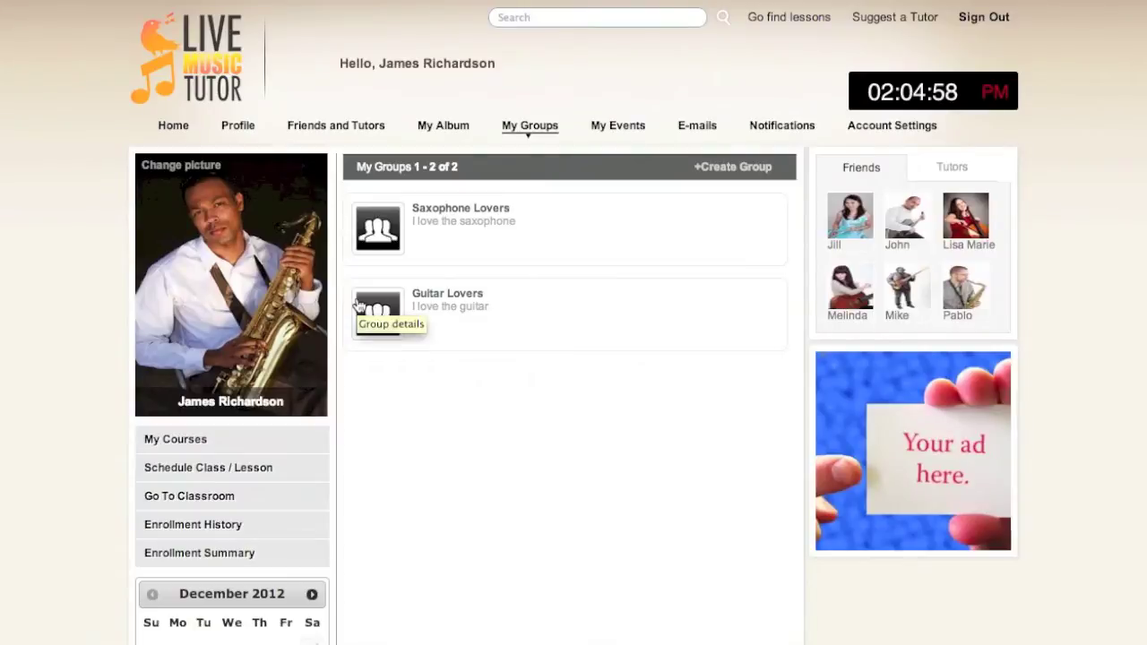
left_click(632, 123)
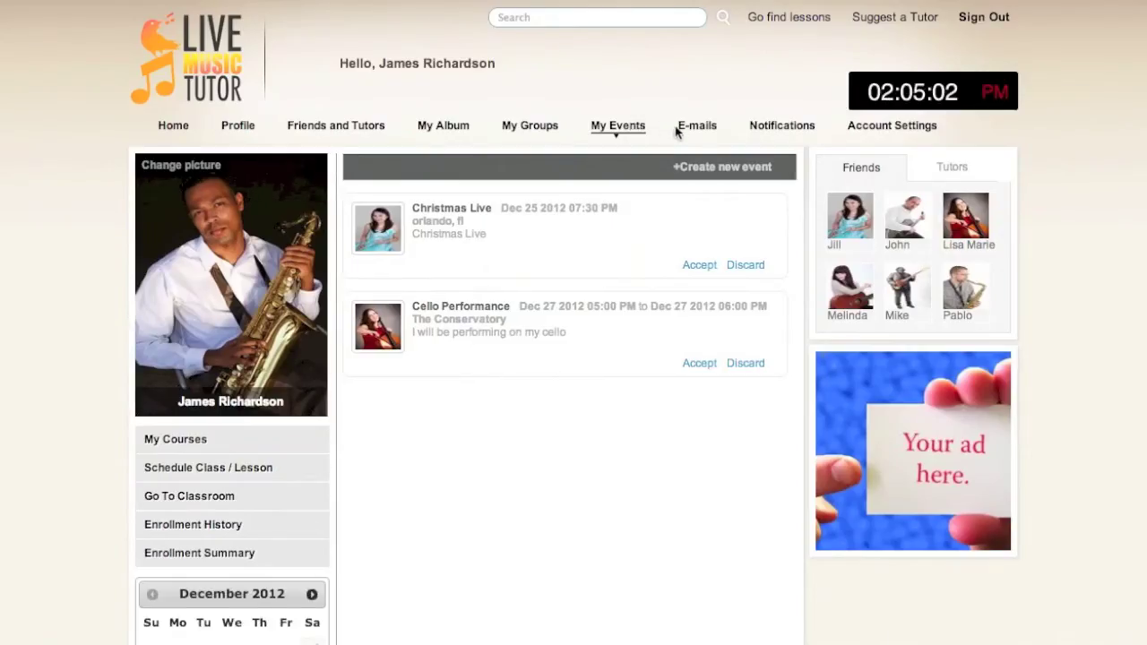
left_click(707, 170)
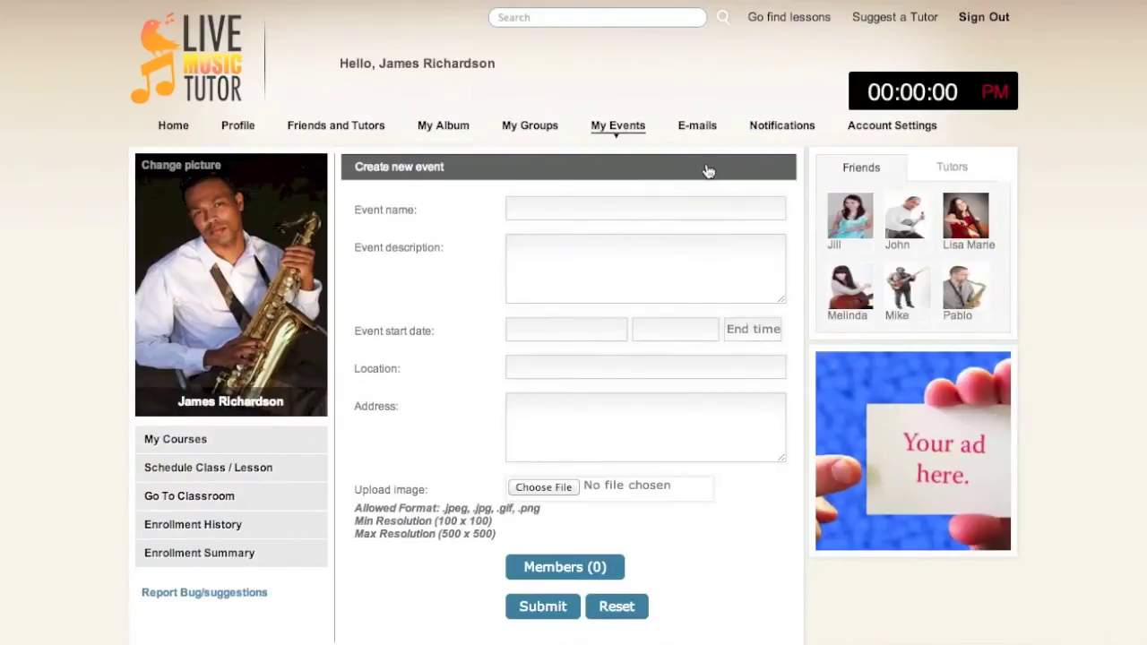
Step: Visit the E-mails page, the older notifications list, and then Account Settings
left_click(682, 133)
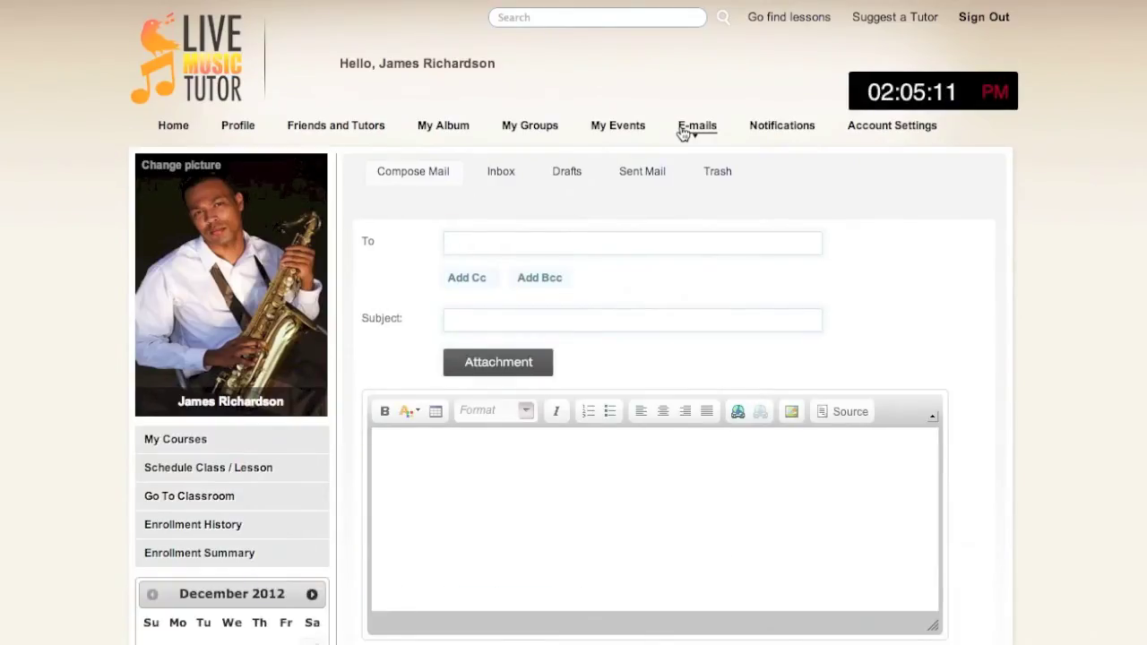
left_click(768, 127)
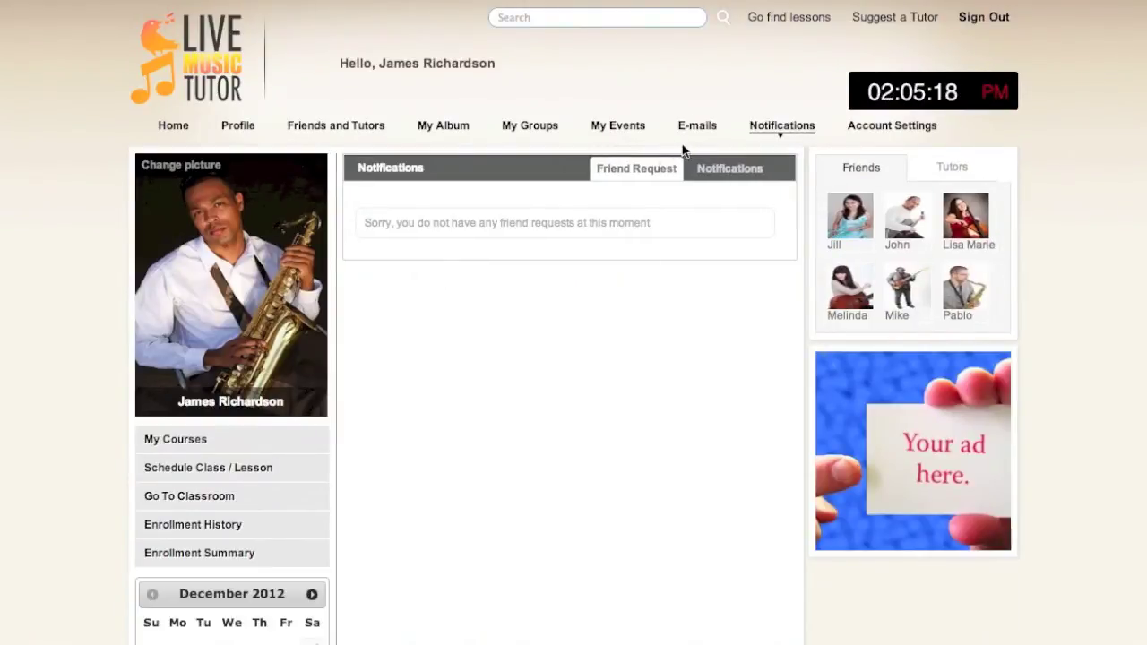
left_click(723, 170)
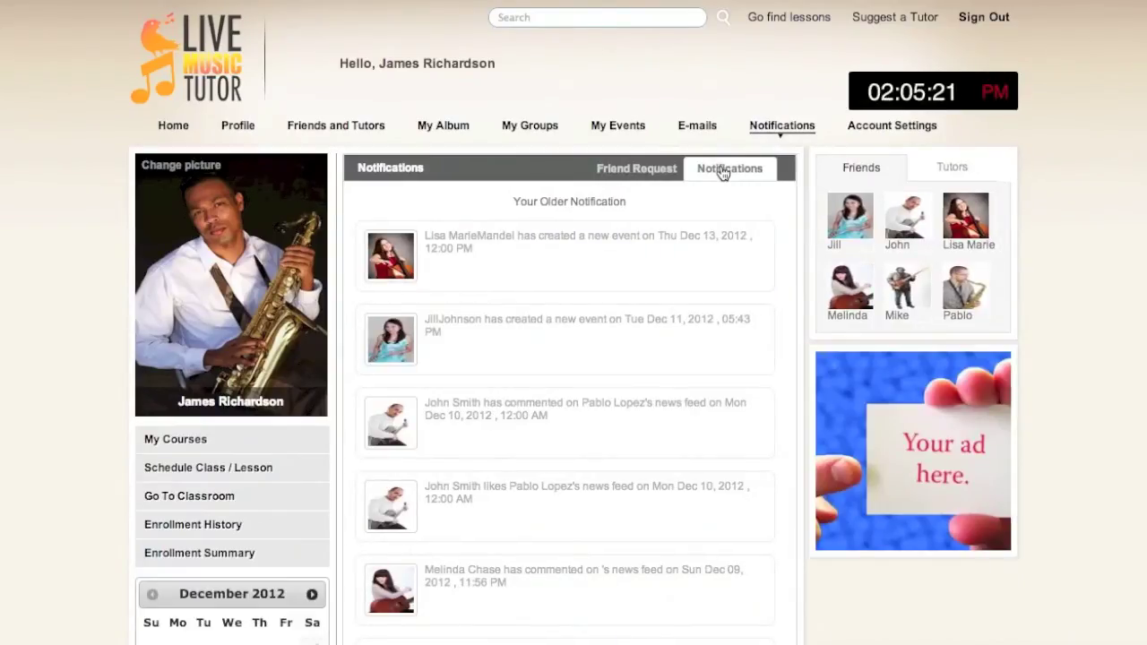
left_click(873, 128)
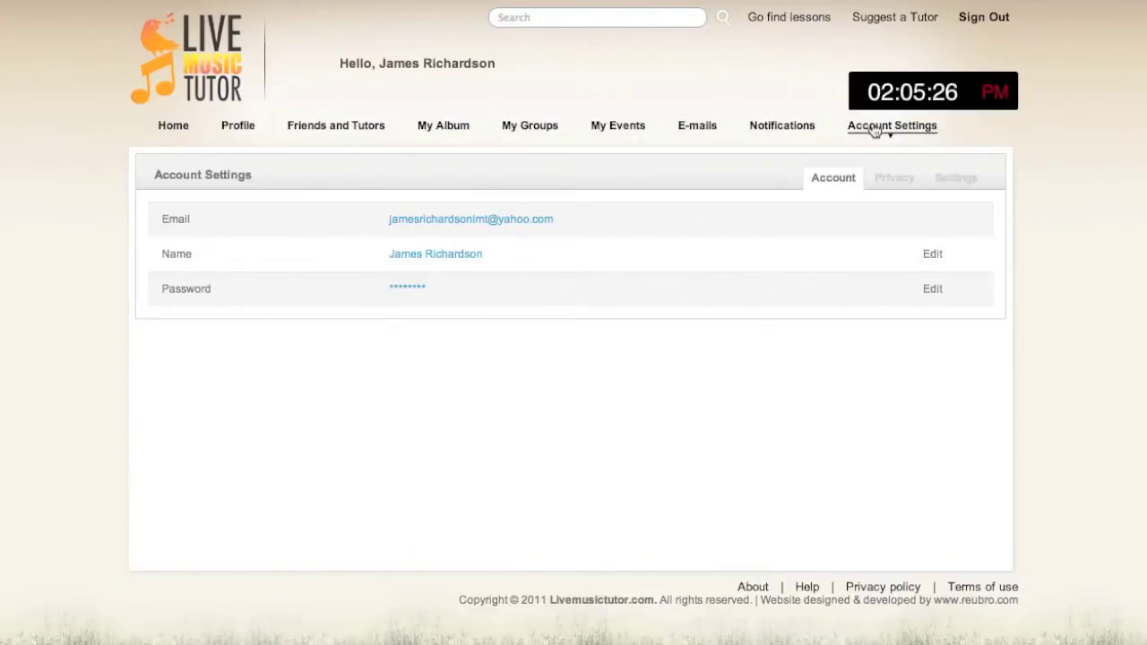
Step: View the Privacy Settings tab, then go back to the home page
left_click(886, 179)
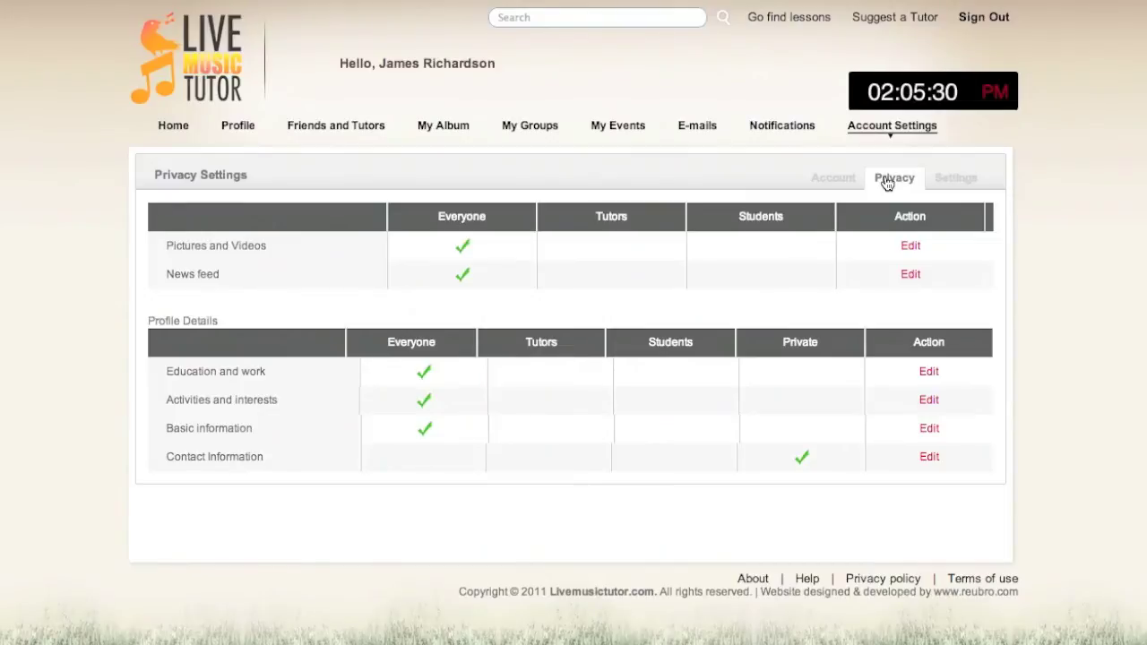
left_click(184, 138)
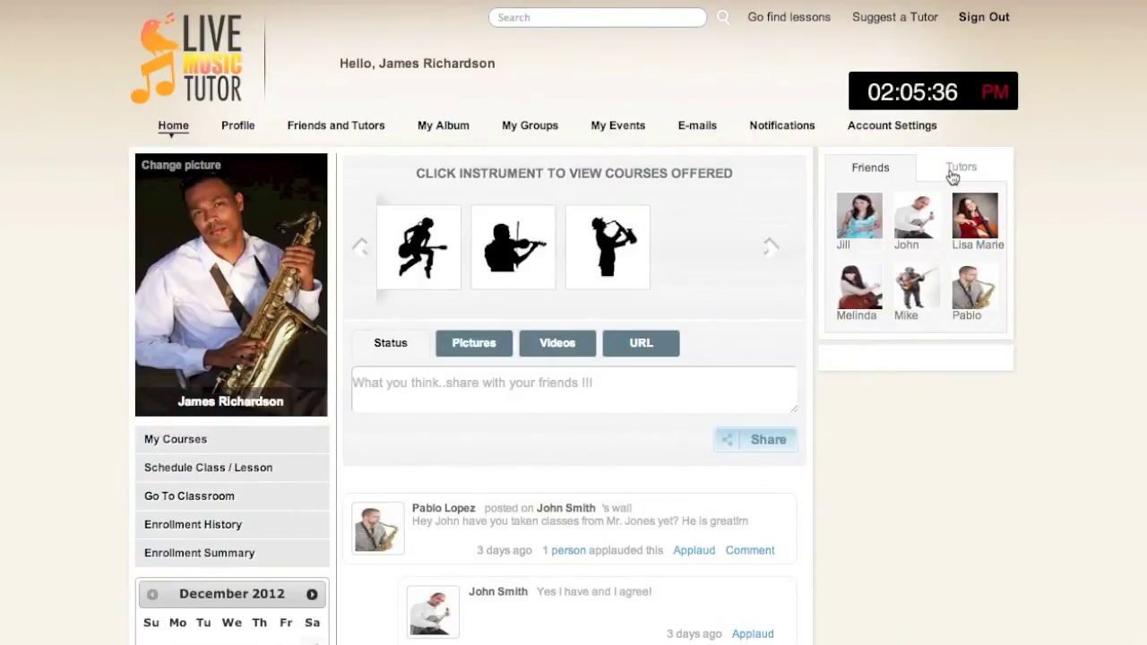
Step: Post a 'Hello' status on the flute-playing friend's wall, then list her tutors in the side panel
left_click(883, 168)
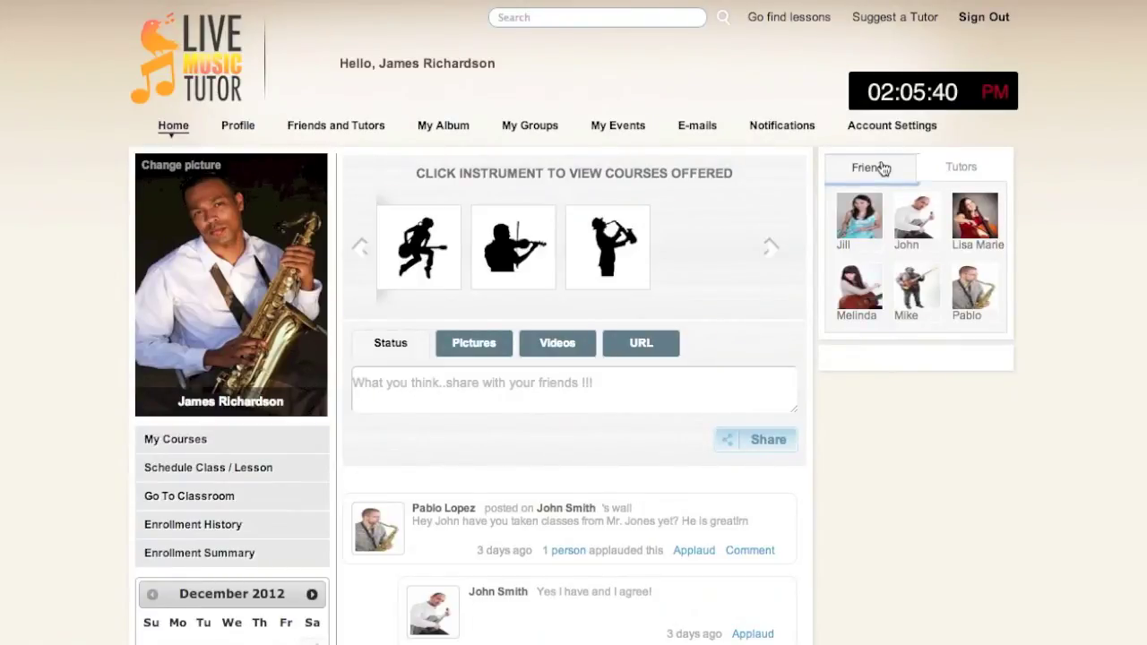
left_click(860, 215)
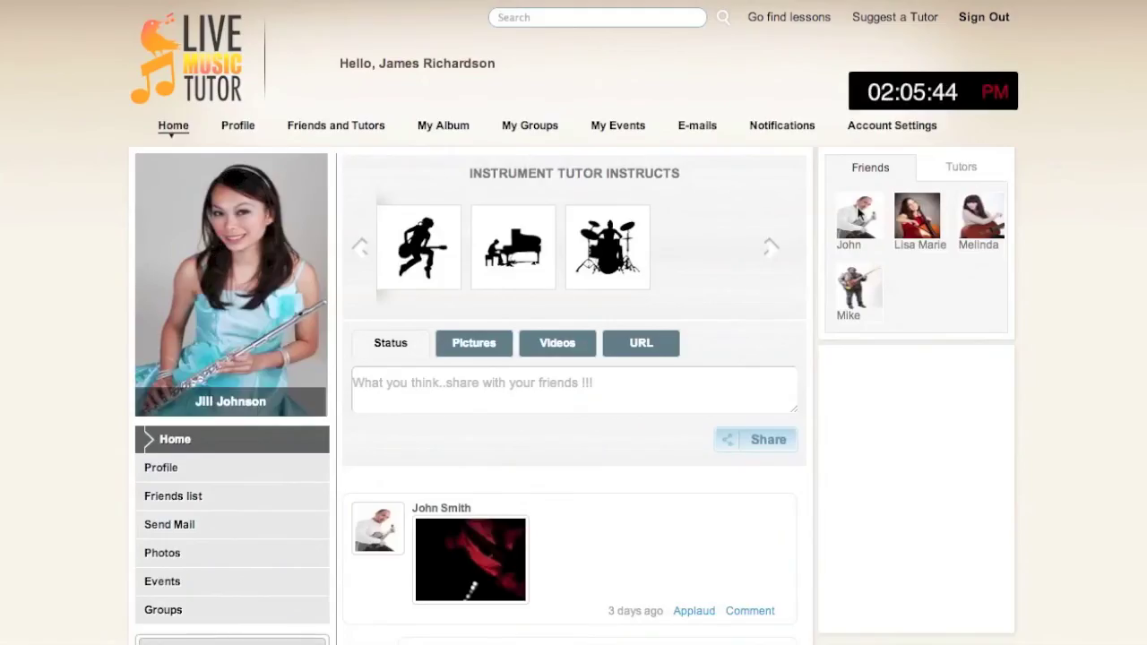
left_click(615, 380)
type("Hello!")
left_click(776, 438)
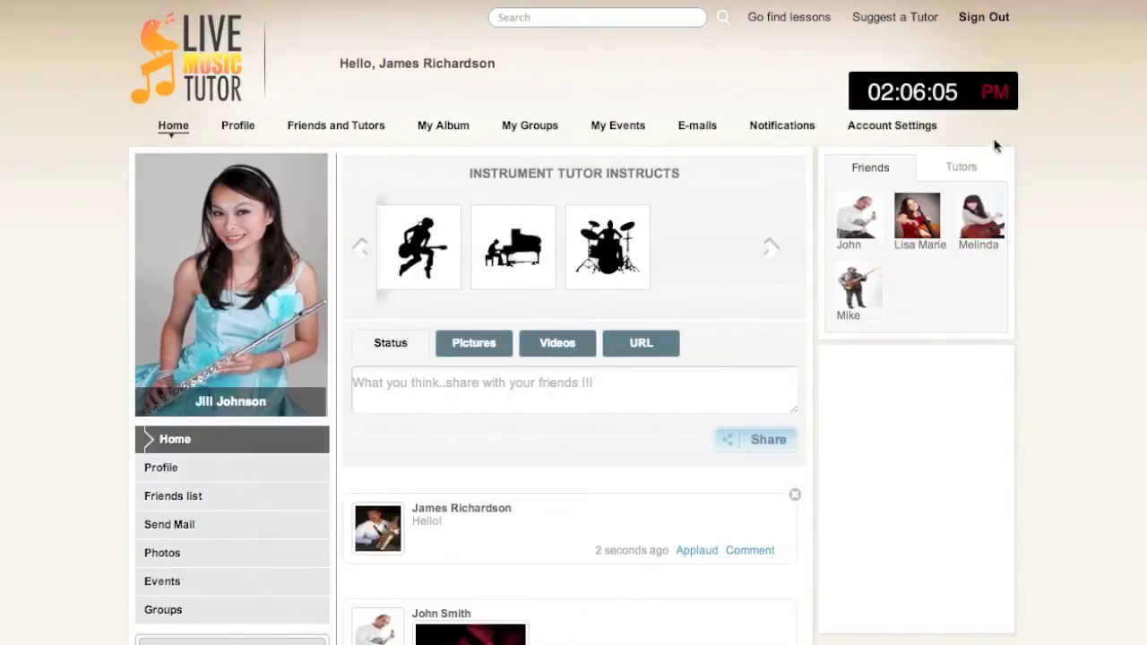
left_click(964, 171)
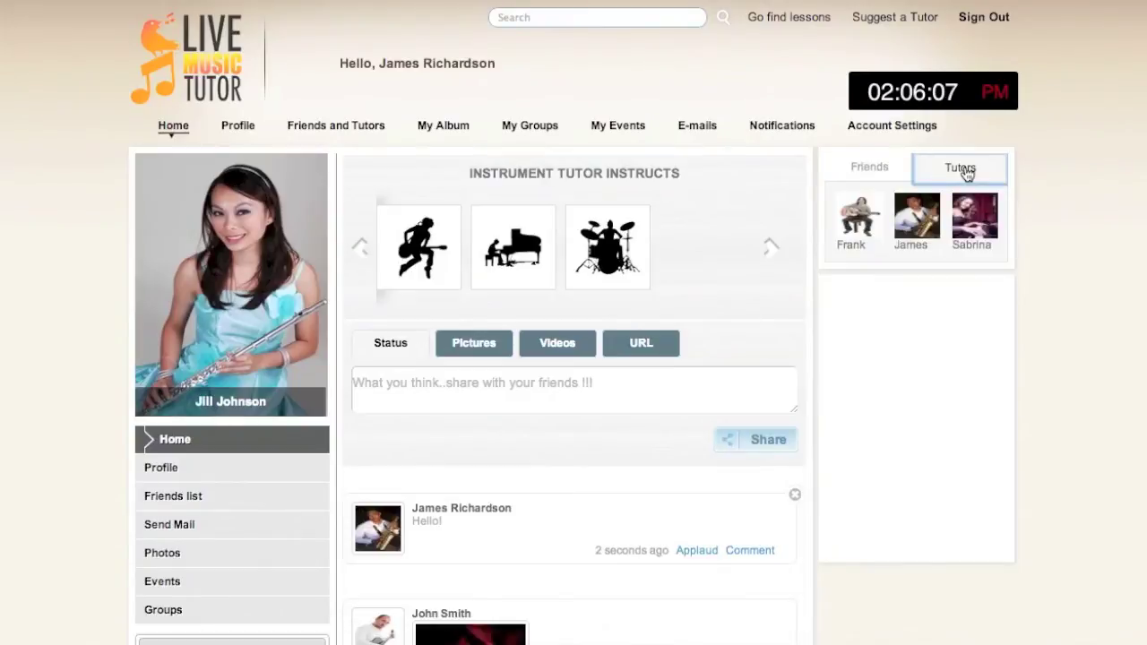
Step: View the piano tutor's four scheduled courses, then return to your own home feed
mouse_move(989, 215)
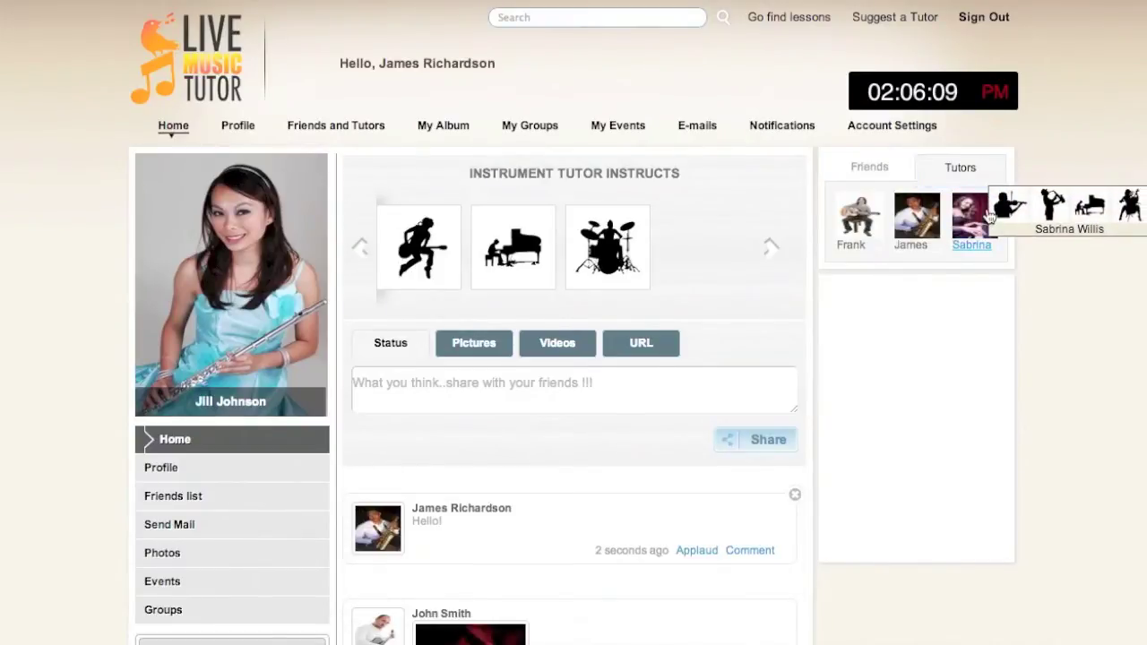
left_click(989, 215)
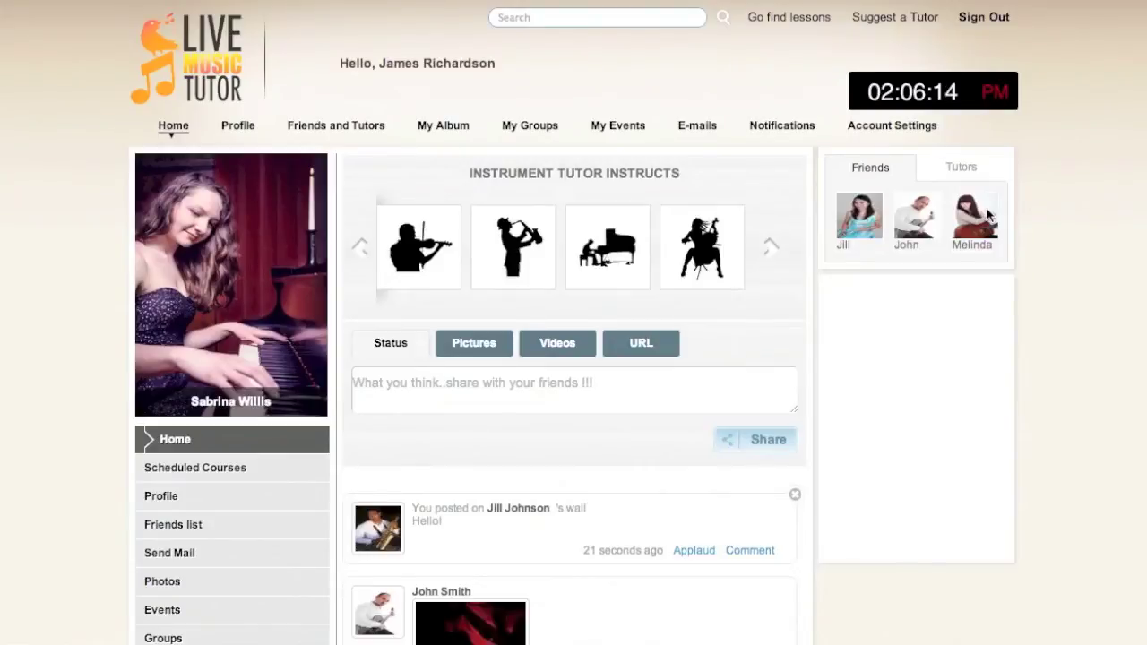
left_click(262, 470)
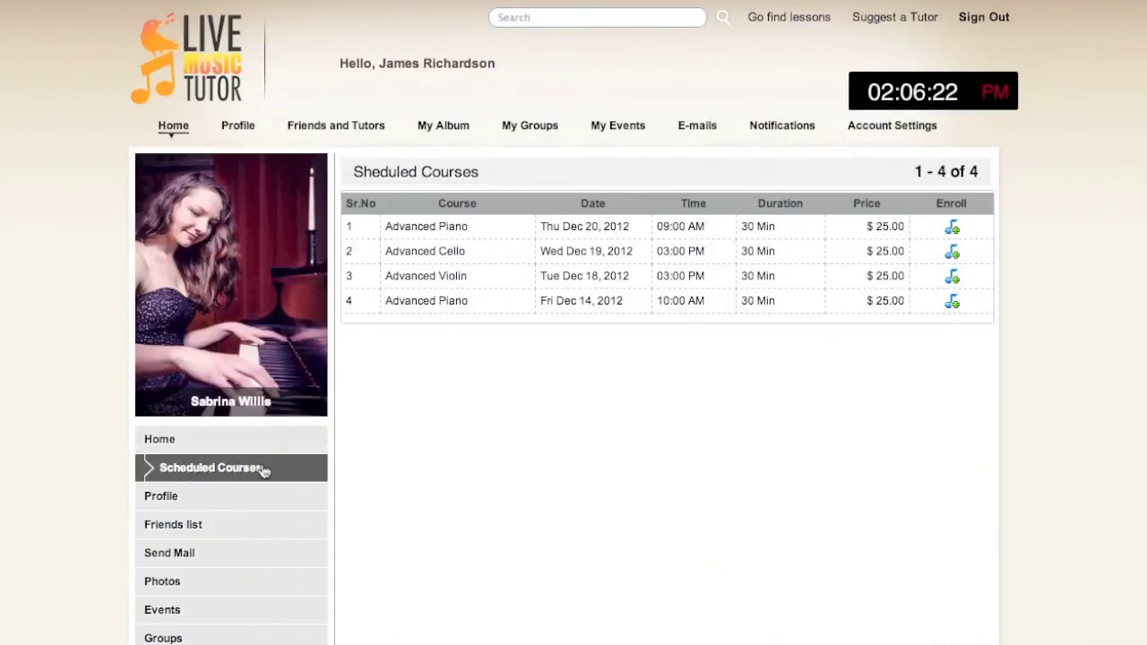
left_click(169, 129)
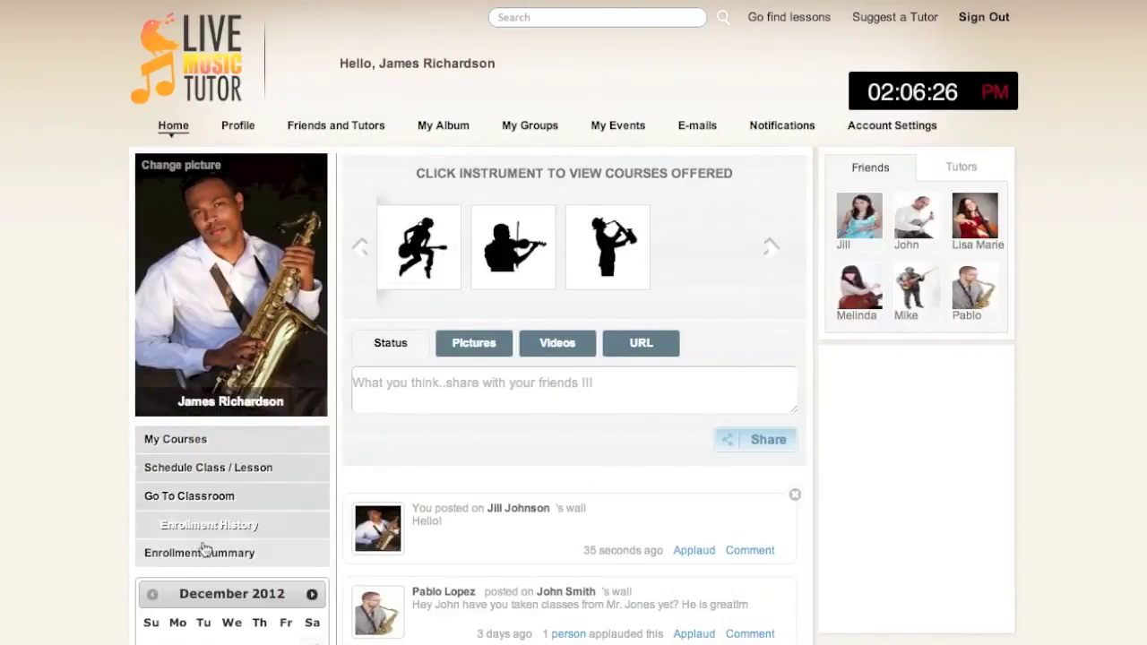
Step: Start a new course from My Courses named Saxophone for Beginners
left_click(199, 447)
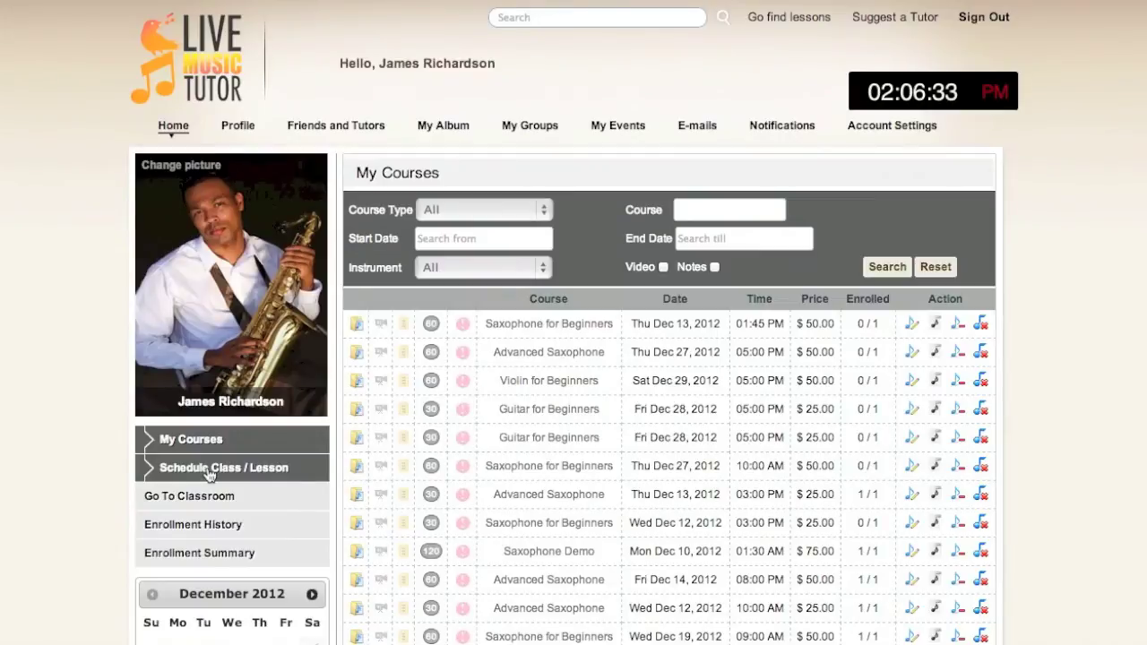
left_click(208, 468)
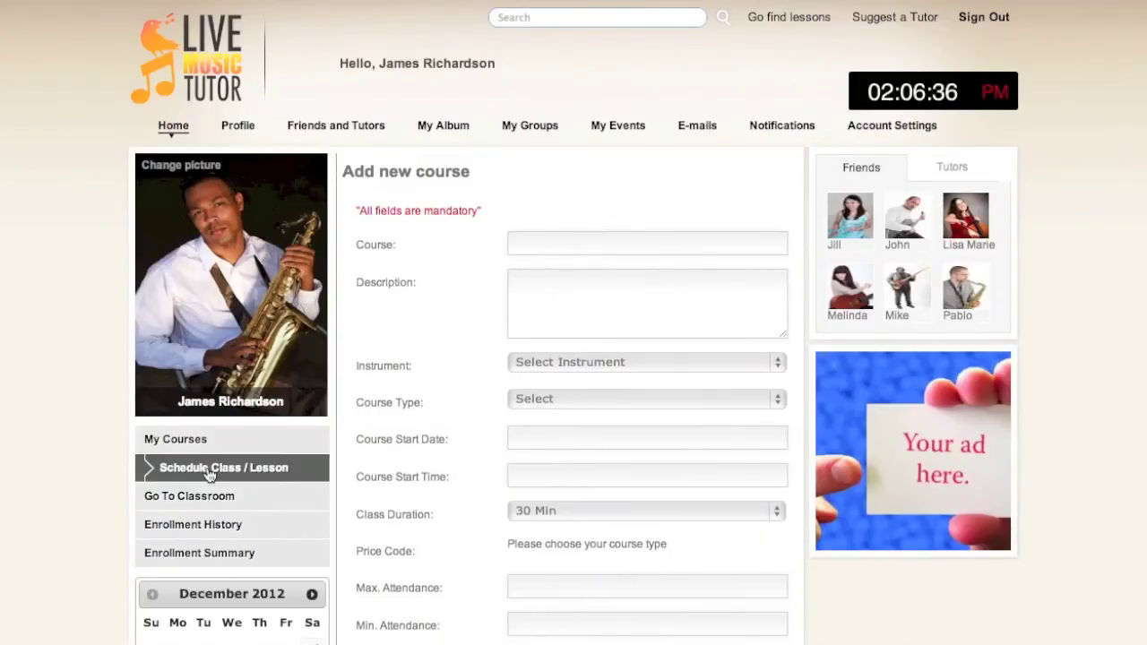
left_click(534, 248)
type("S")
key("Down")
key("Return")
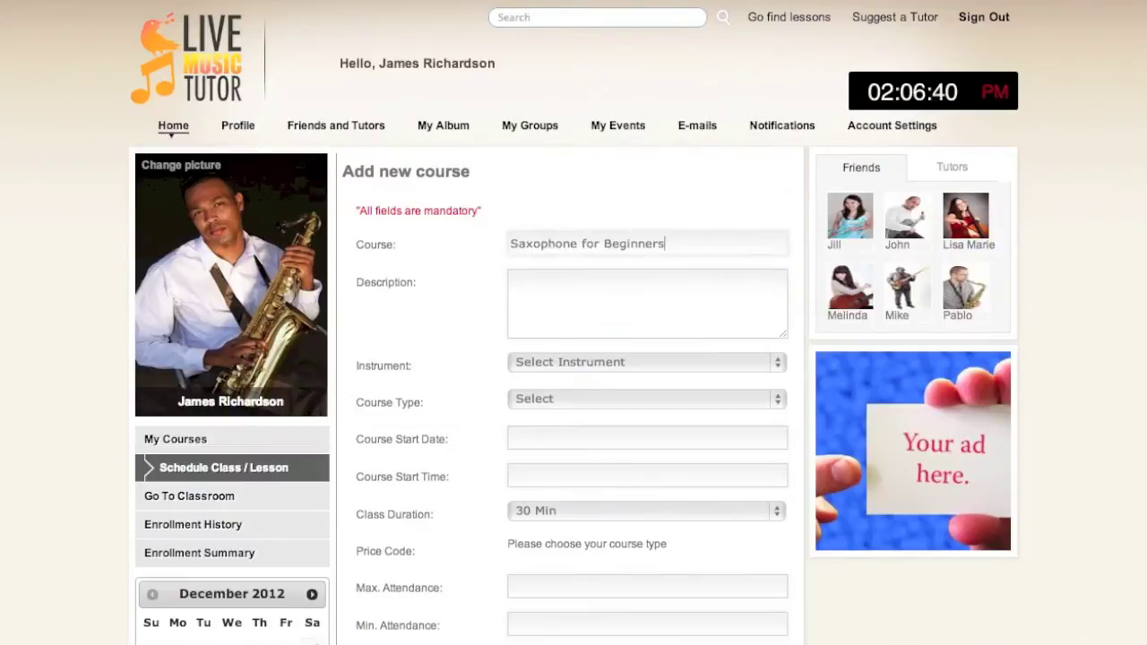
Step: Add a description starting 'I can teach you the sa', with instrument Saxophone and course type Lessons
left_click(568, 296)
type("I can ")
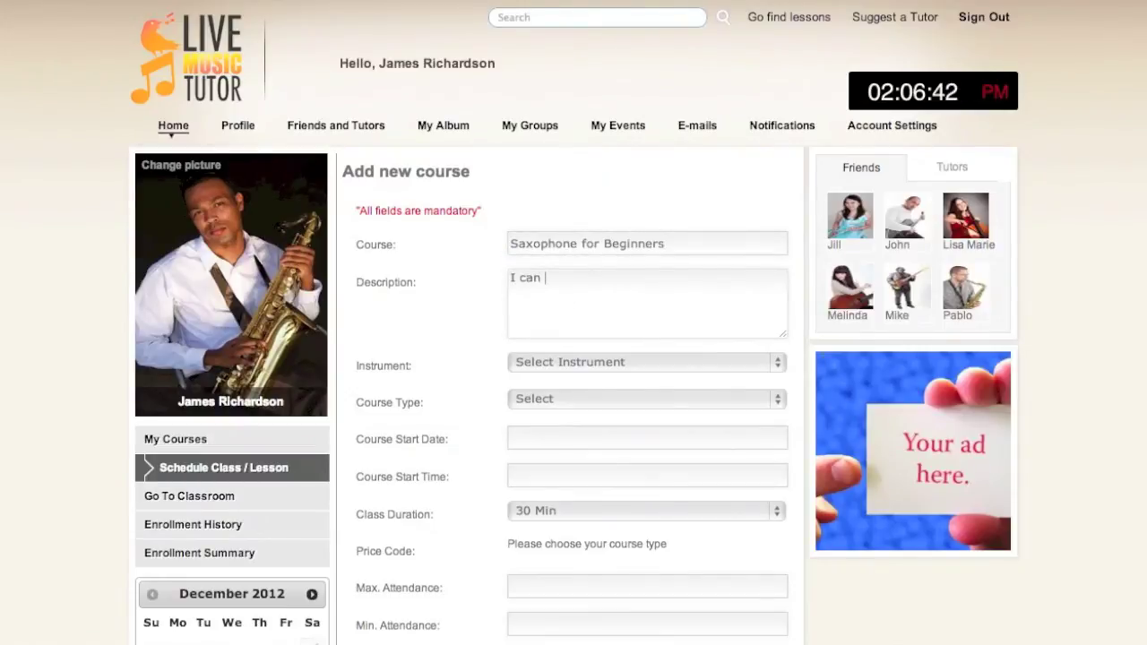
type("teach you the sax")
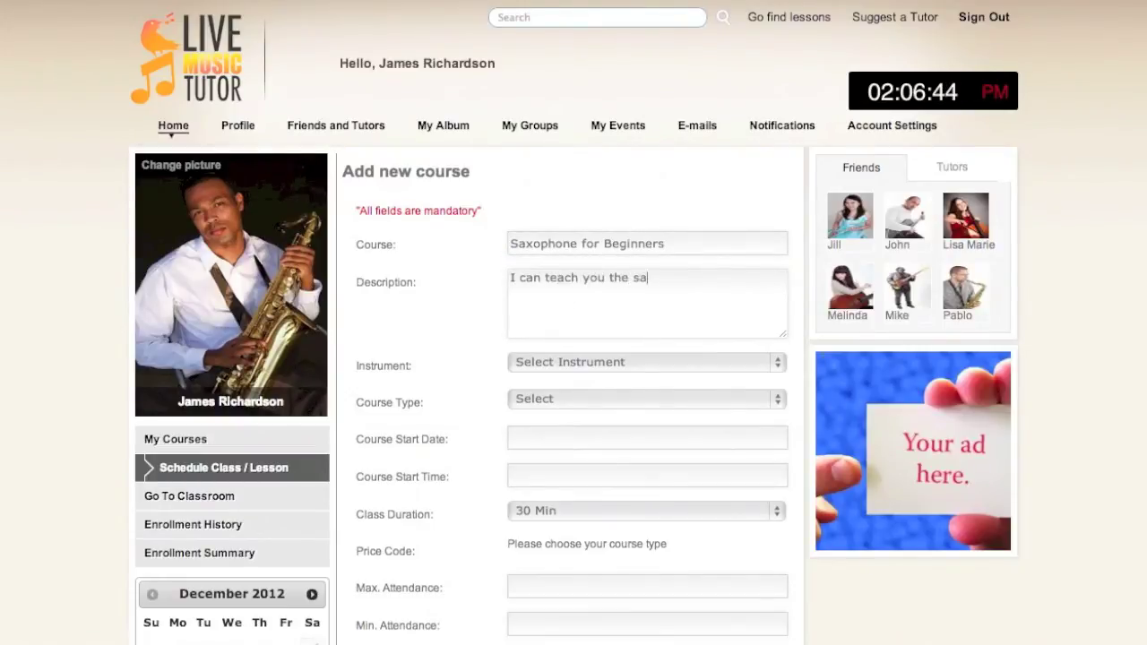
left_click(588, 367)
key("s")
key("Return")
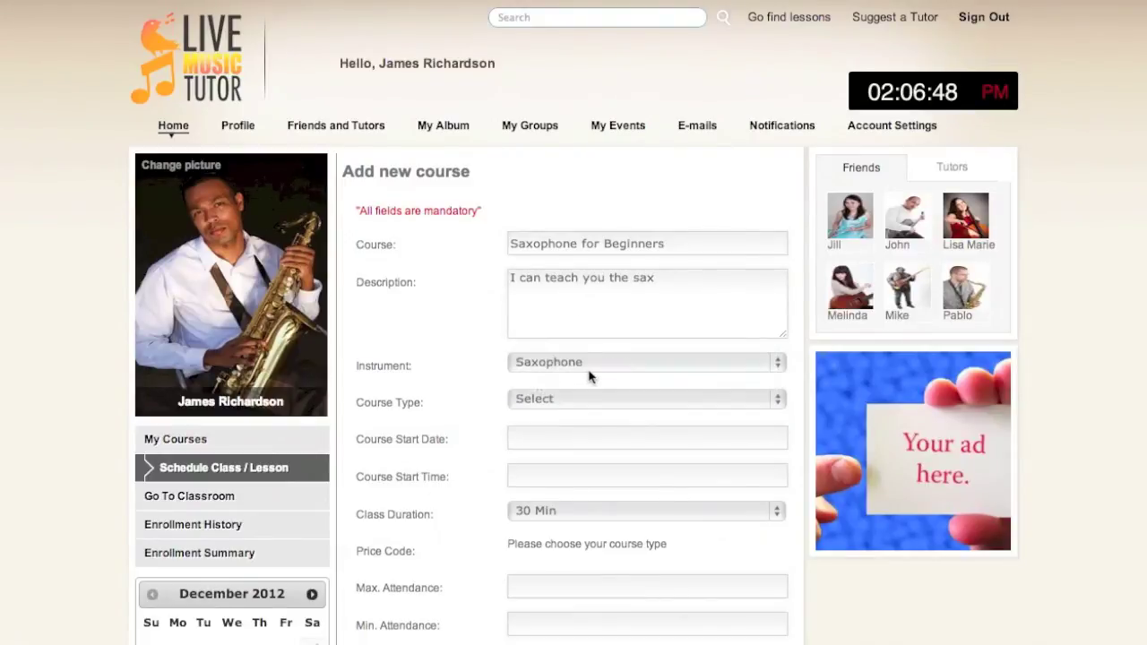
left_click(587, 398)
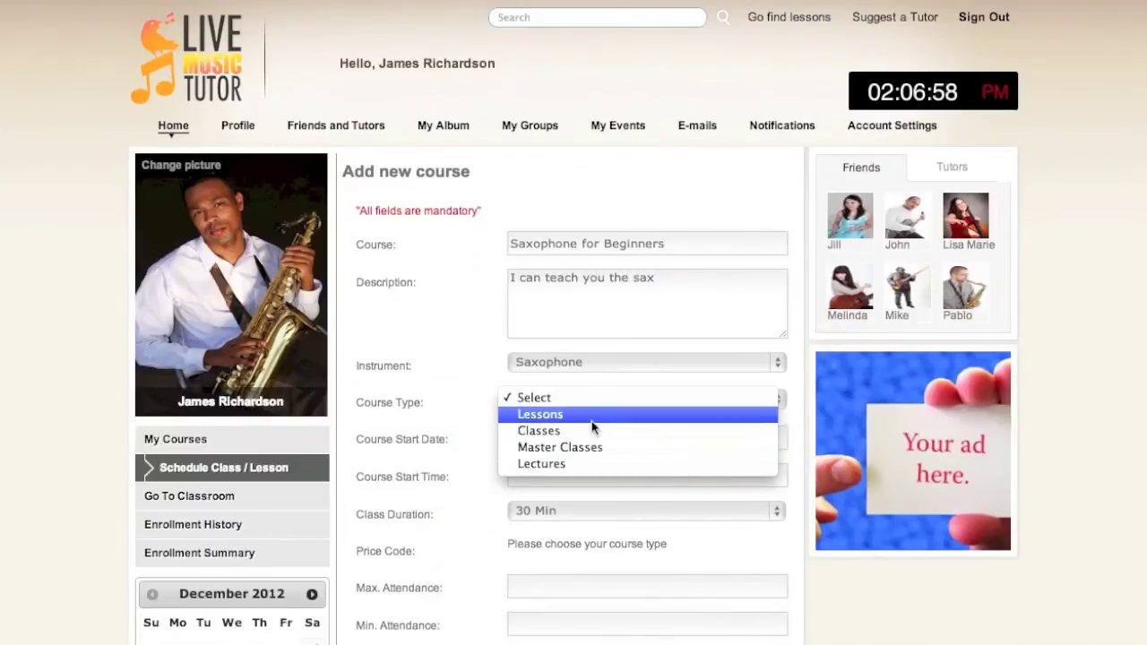
left_click(592, 421)
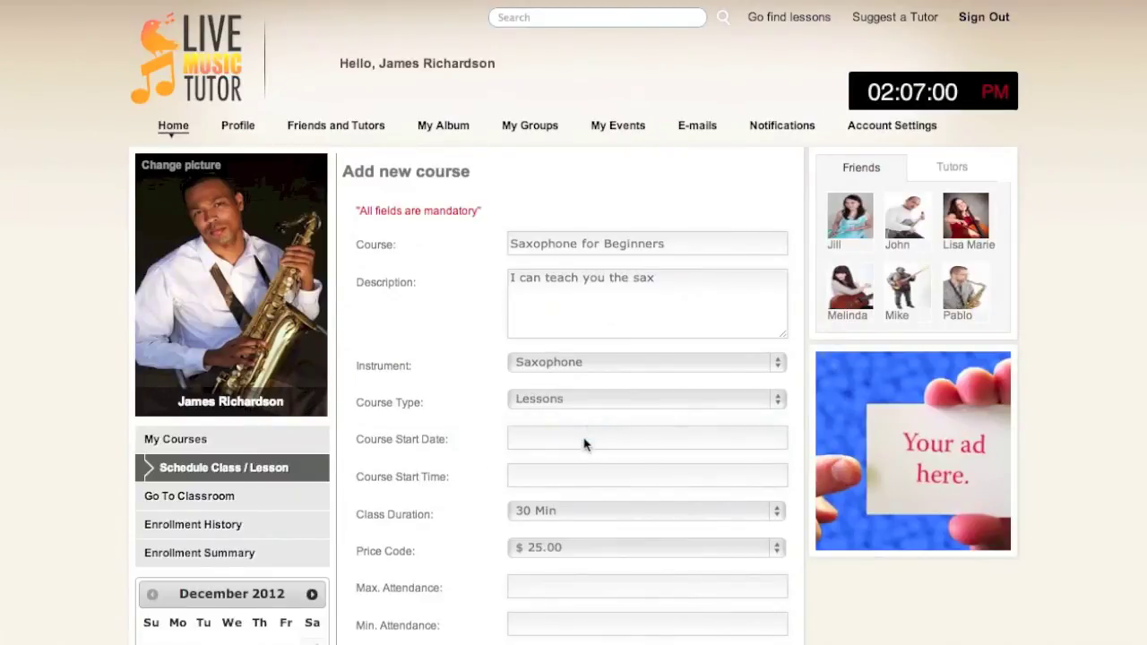
Step: Set the course start to December 31 at 09:00 with a 60-minute duration
left_click(583, 442)
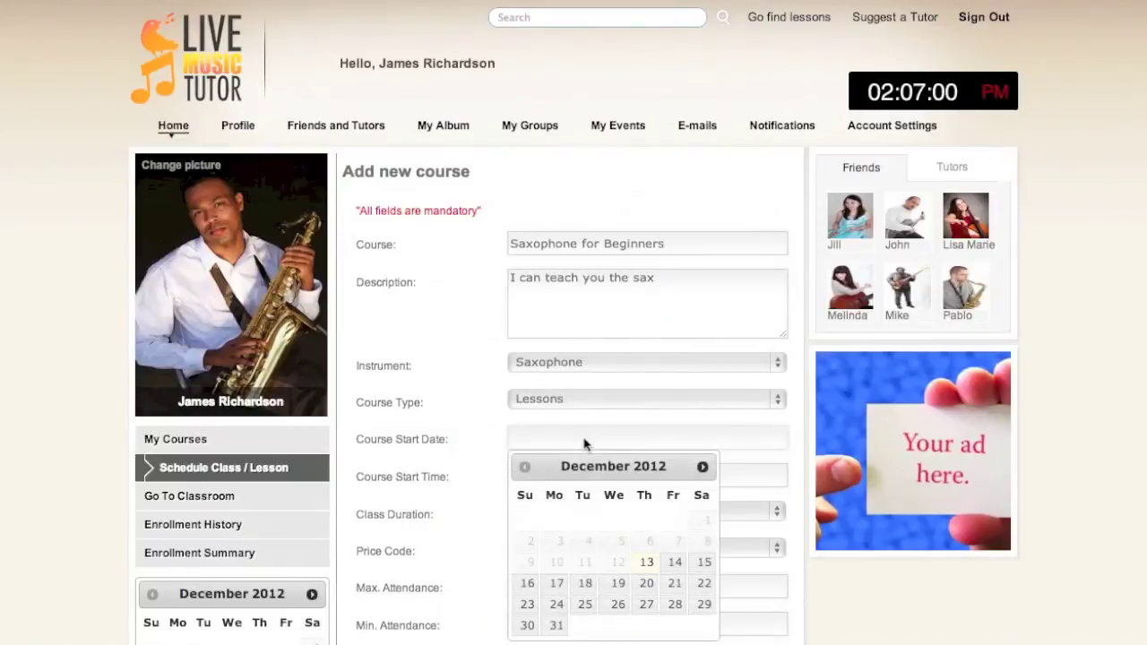
left_click(556, 625)
left_click(548, 477)
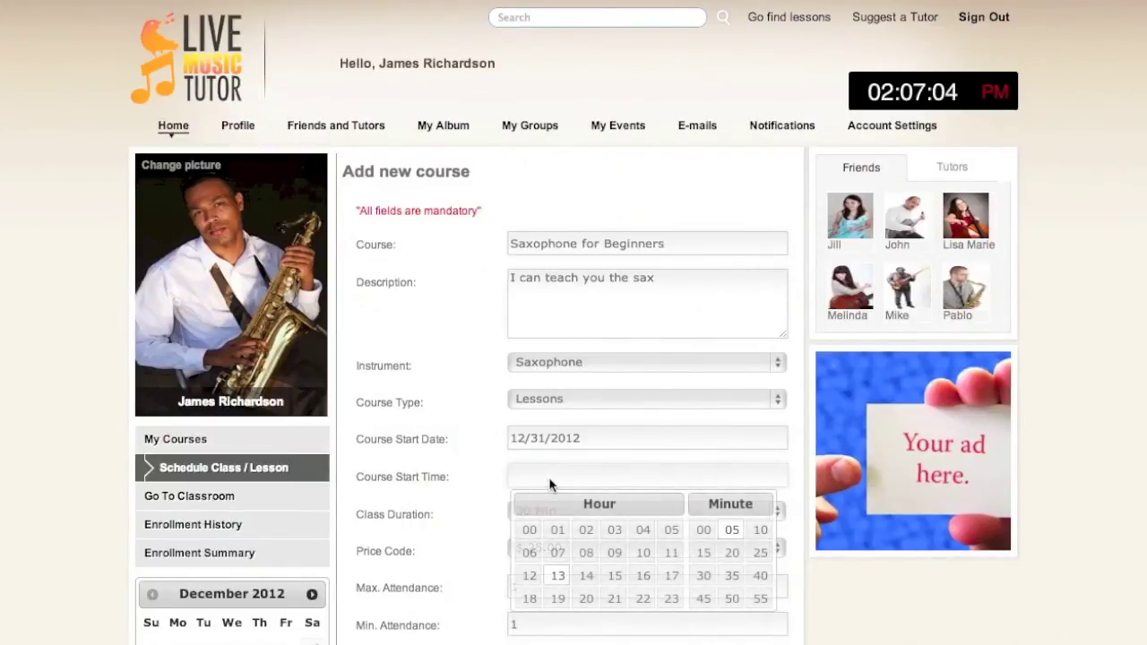
left_click(615, 551)
left_click(703, 529)
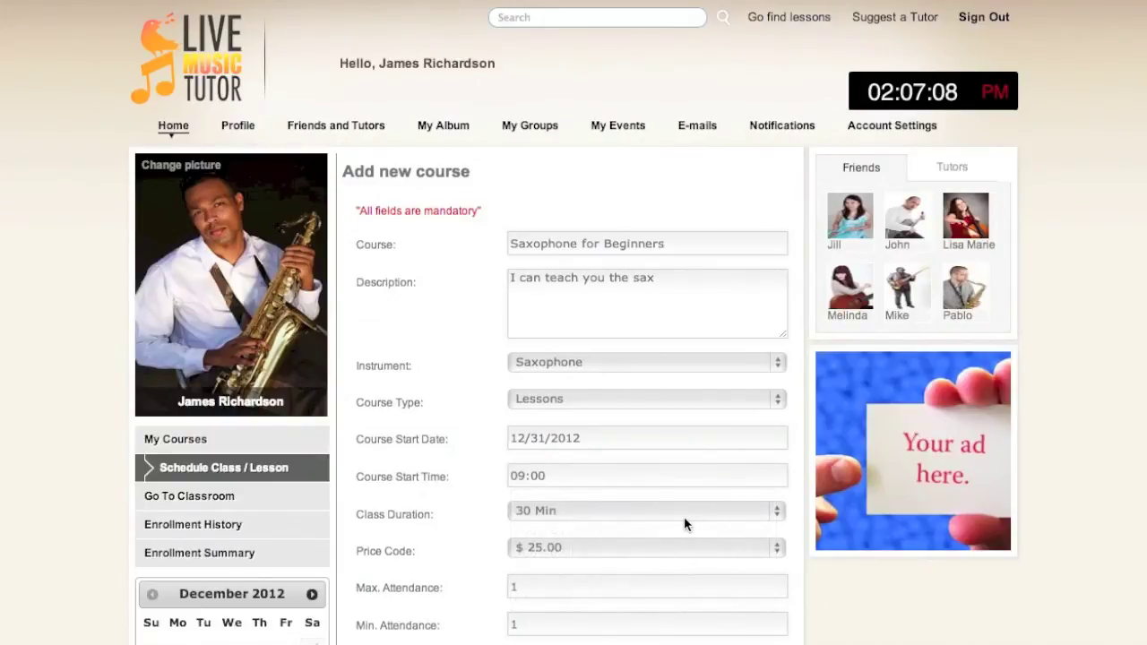
left_click(683, 517)
left_click(671, 542)
scroll(416, 515, "down", 1)
scroll(415, 514, "down", 3)
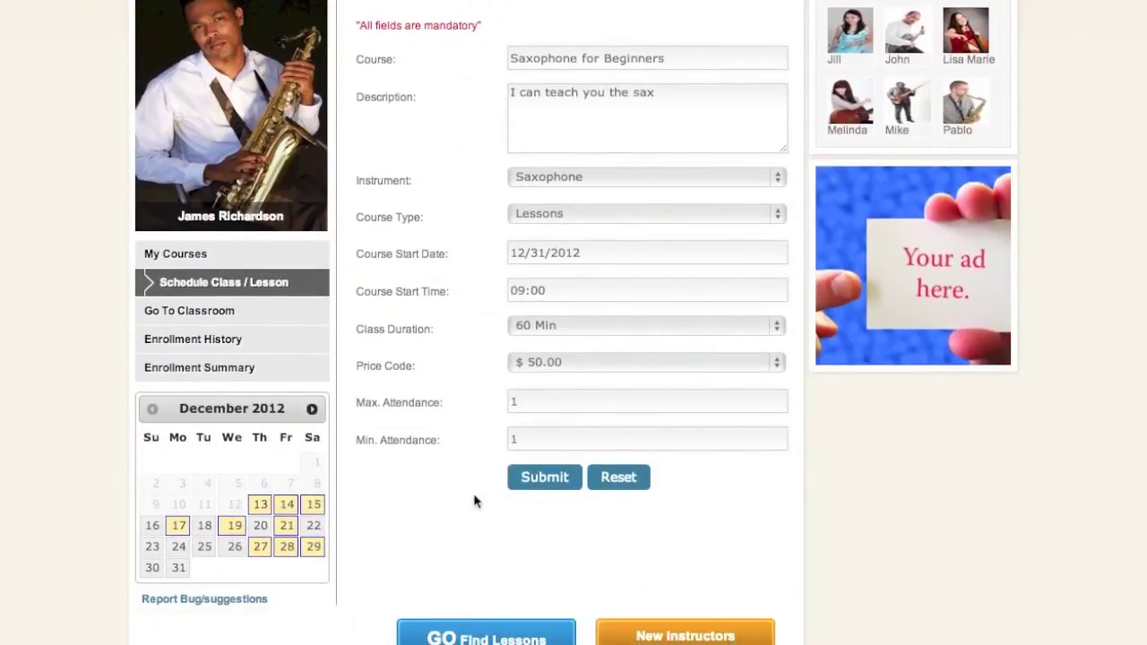
Step: Submit and confirm scheduling the Dec 31 saxophone course, then go to the classroom course list
left_click(537, 479)
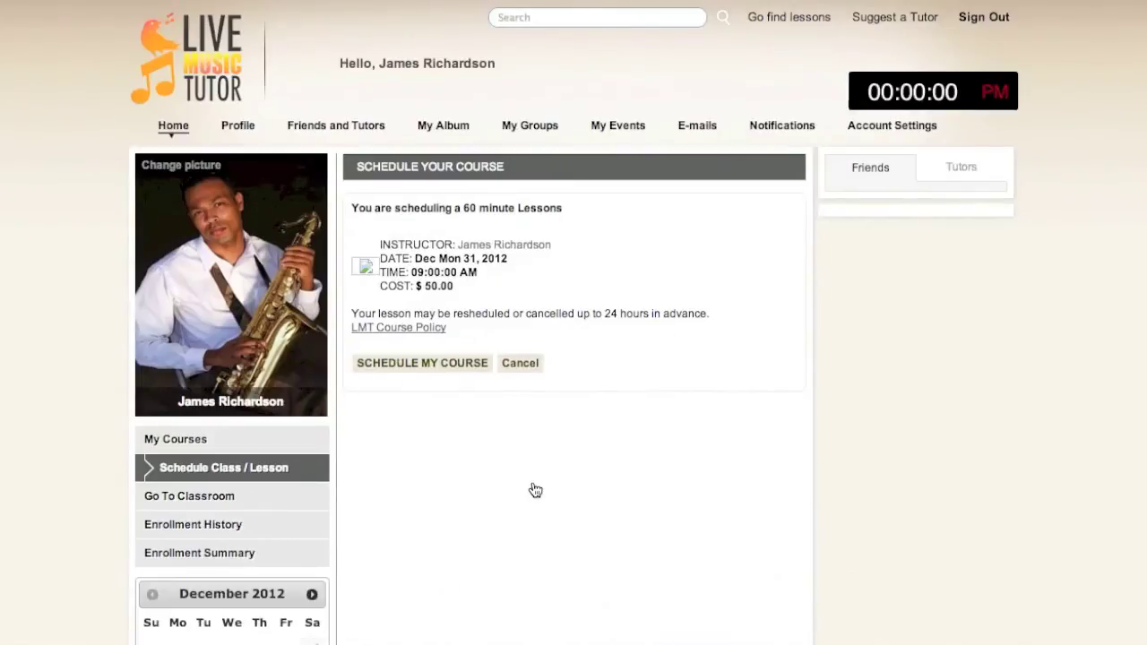
left_click(460, 363)
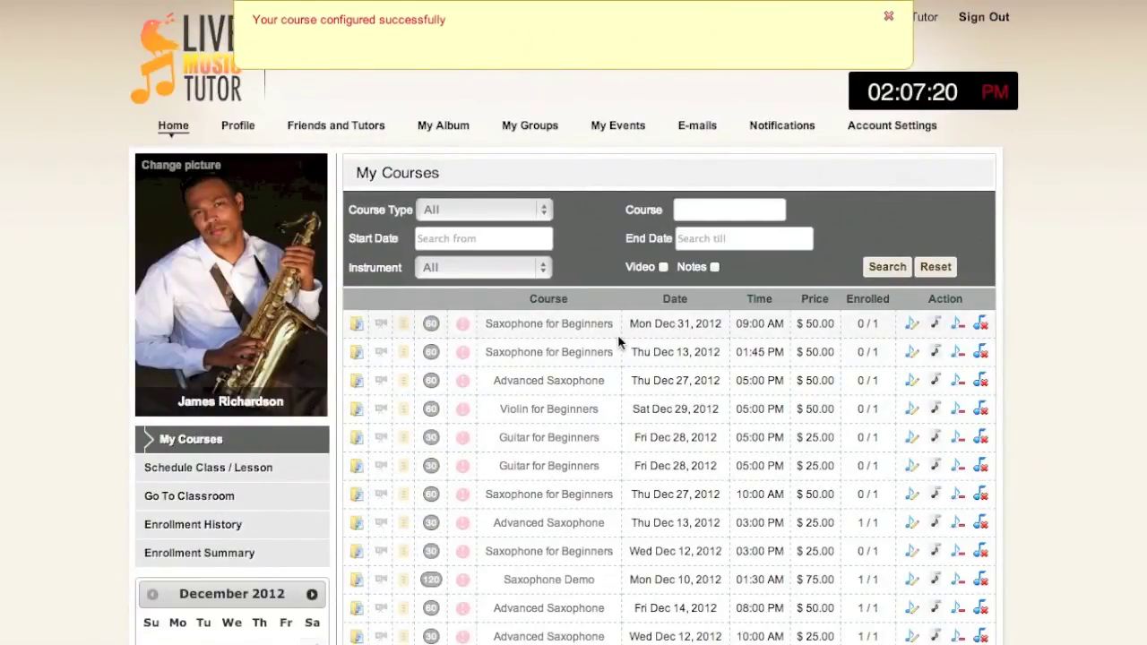
left_click(199, 511)
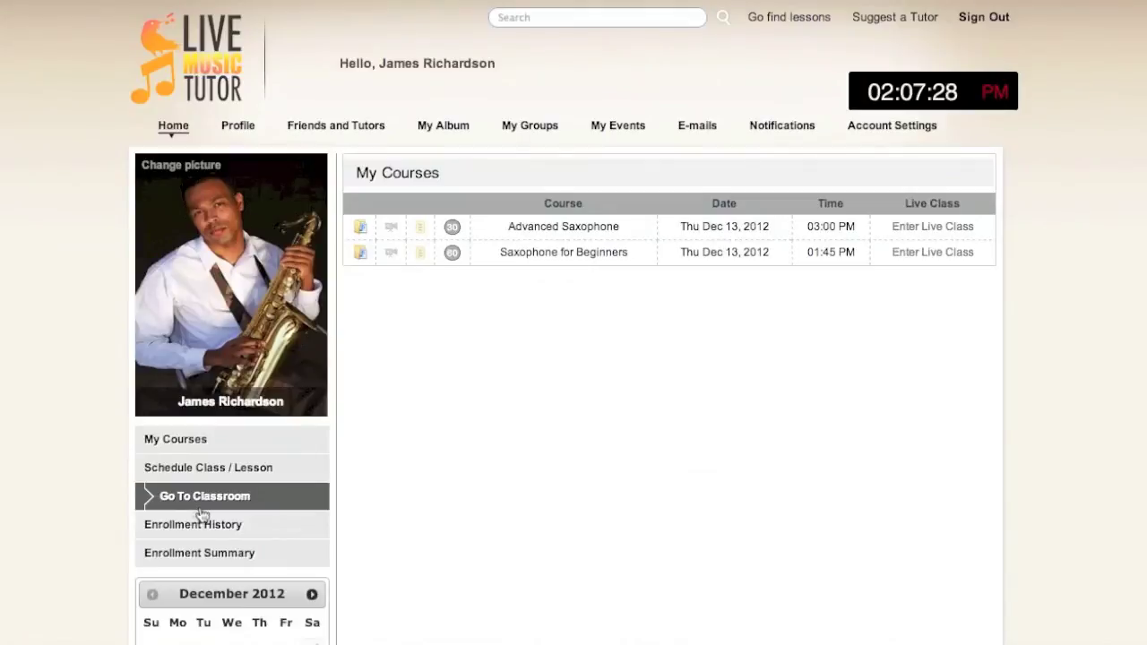
Step: Open Enrollment History's Enrollment Summary and review daily enrollments and amounts, 30 Nov to 10 Dec 2012
left_click(206, 529)
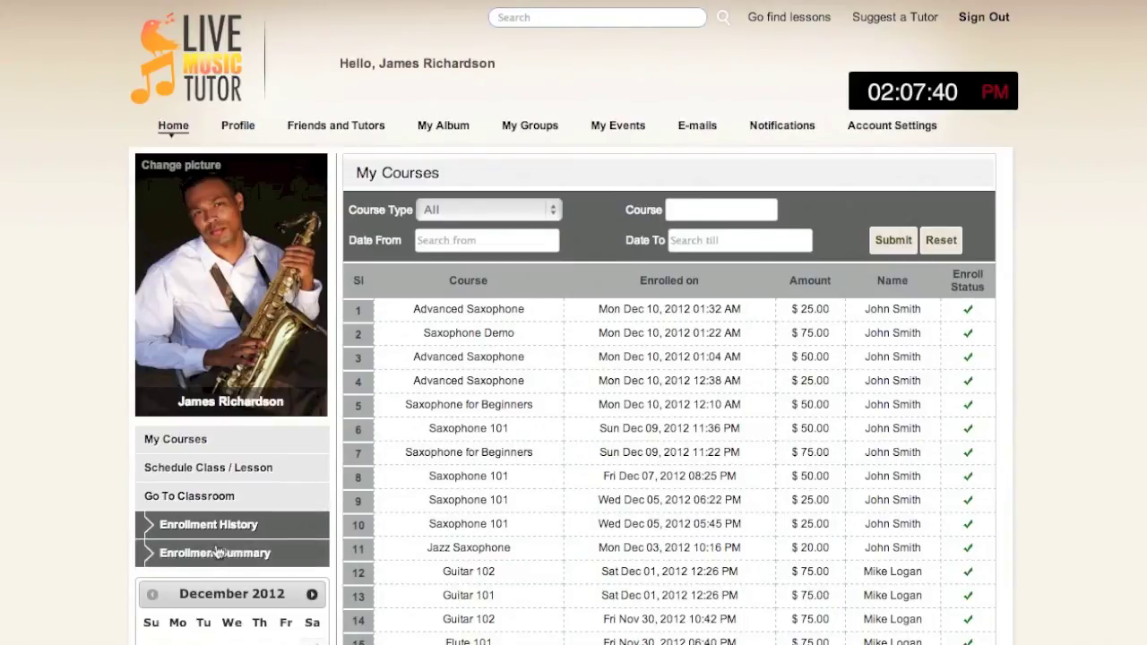
left_click(217, 553)
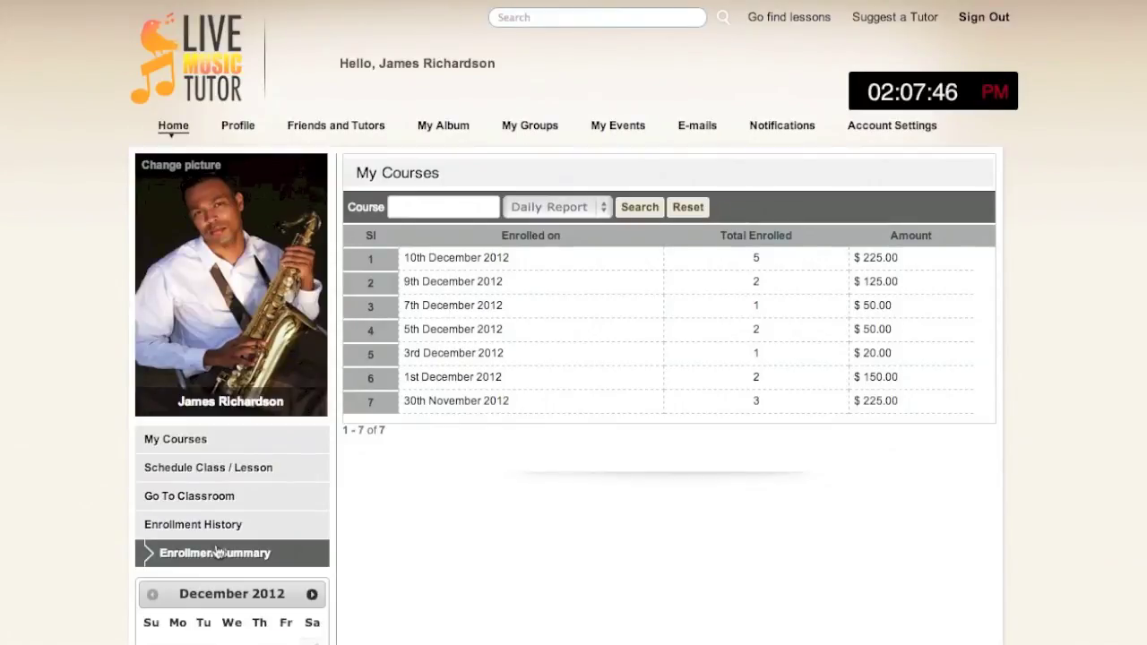
scroll(216, 552, "down", 3)
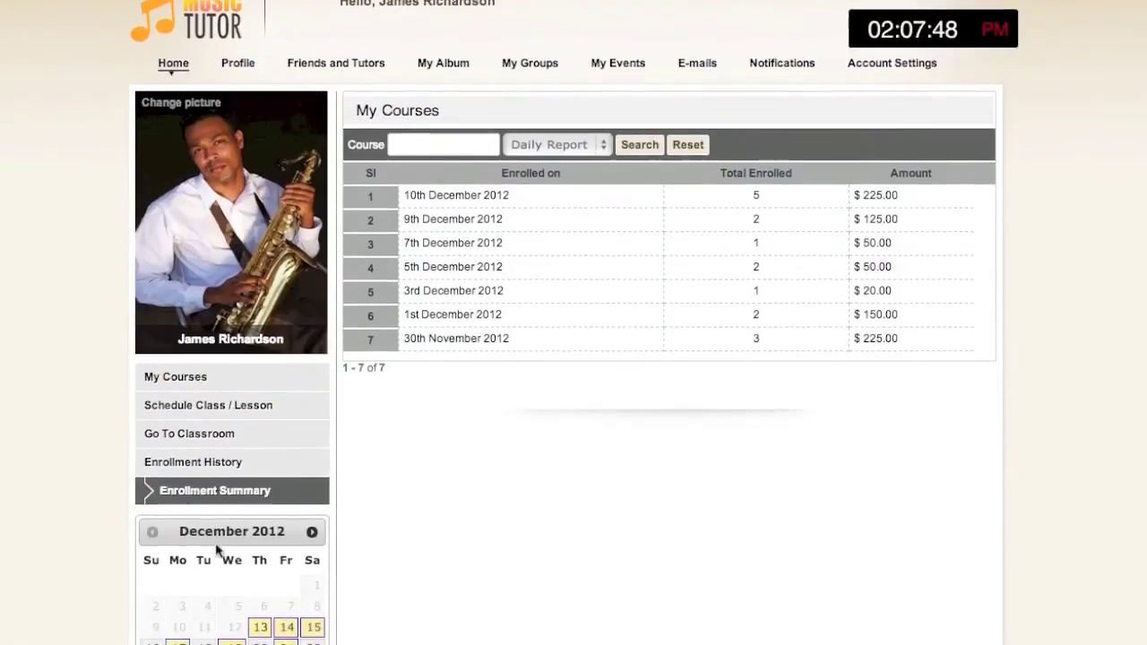
scroll(215, 552, "down", 2)
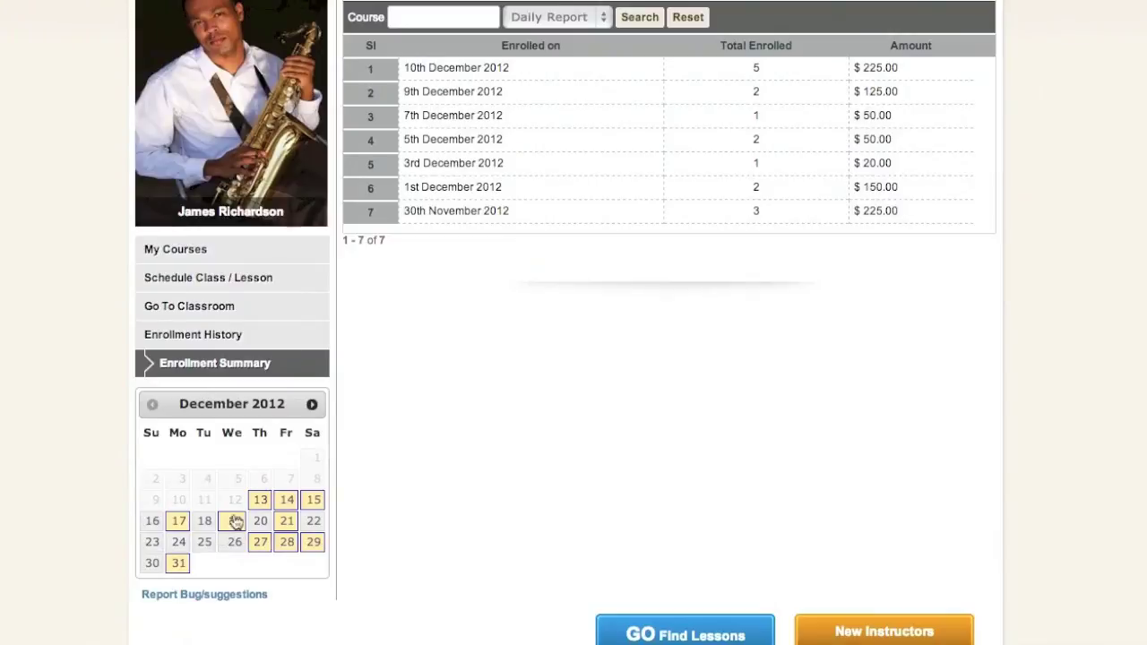
Step: Look over the full month calendar of lessons, then return to the classroom's course list
left_click(259, 502)
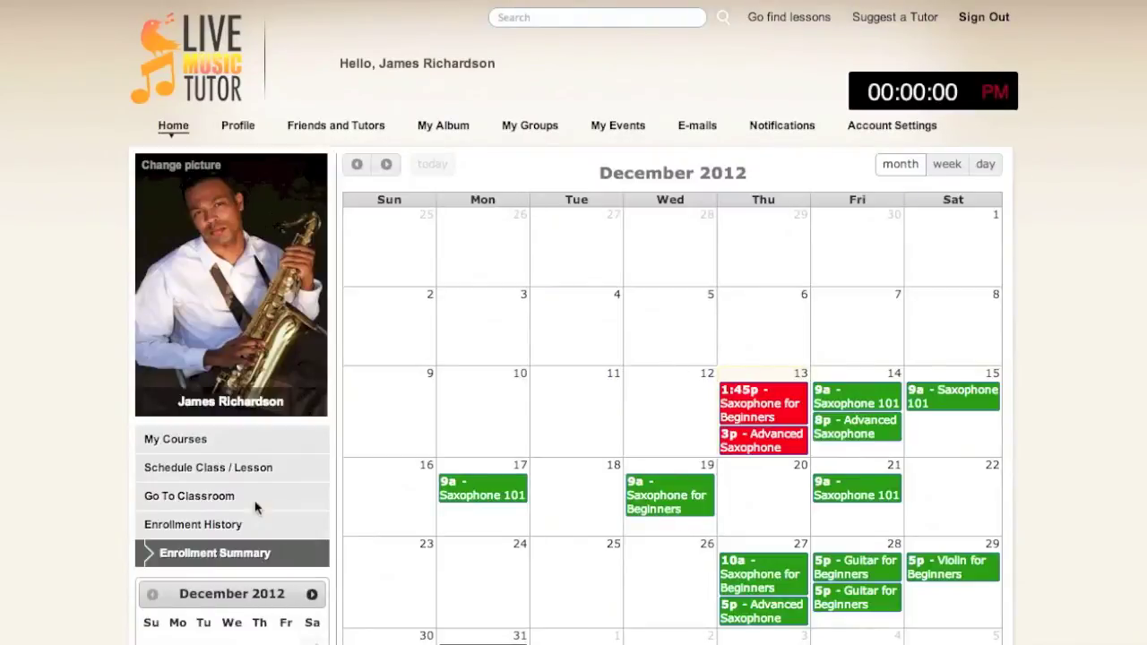
scroll(256, 508, "down", 3)
scroll(255, 508, "down", 1)
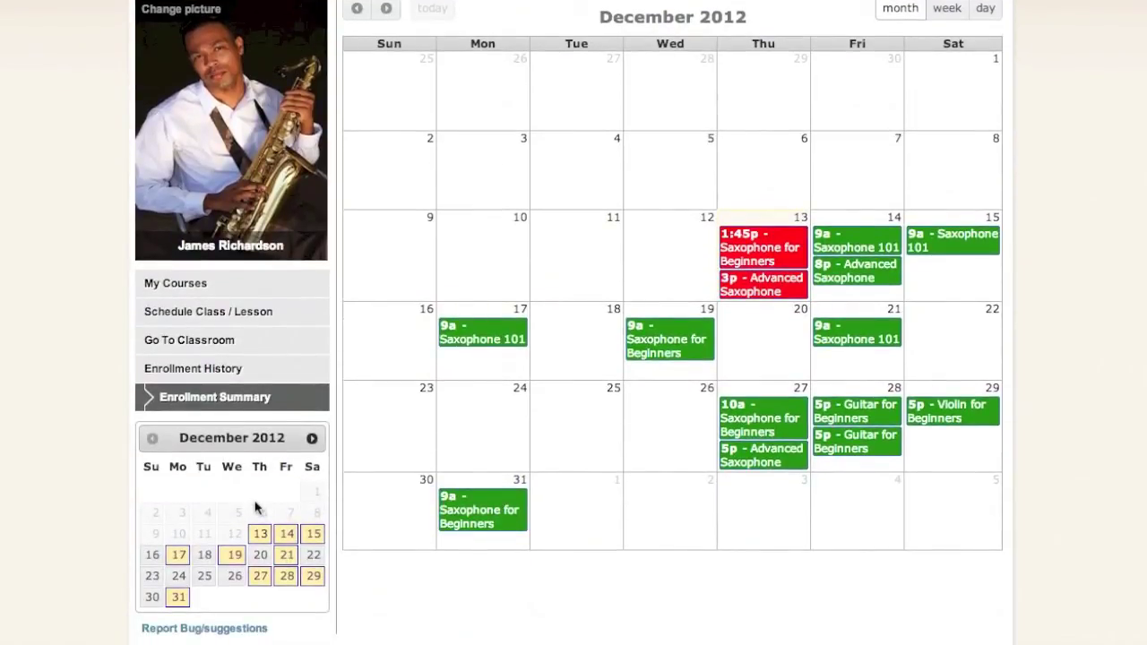
left_click(253, 343)
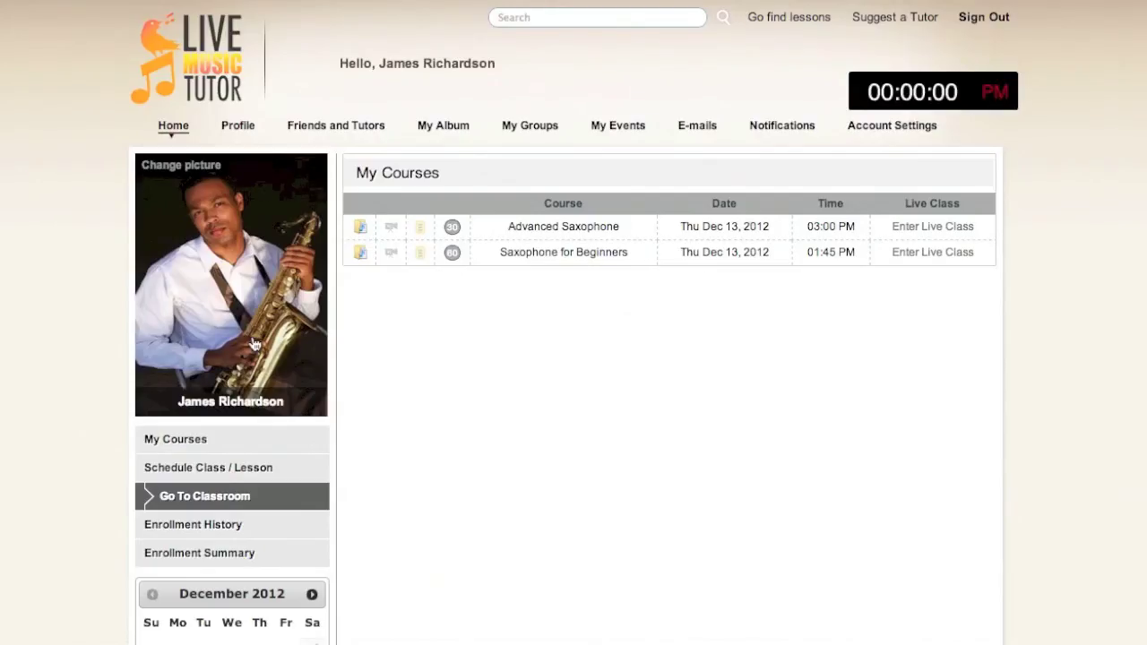
Step: Enter the Advanced Saxophone live class, play TestVideo, then close the welcome message and video player
left_click(919, 229)
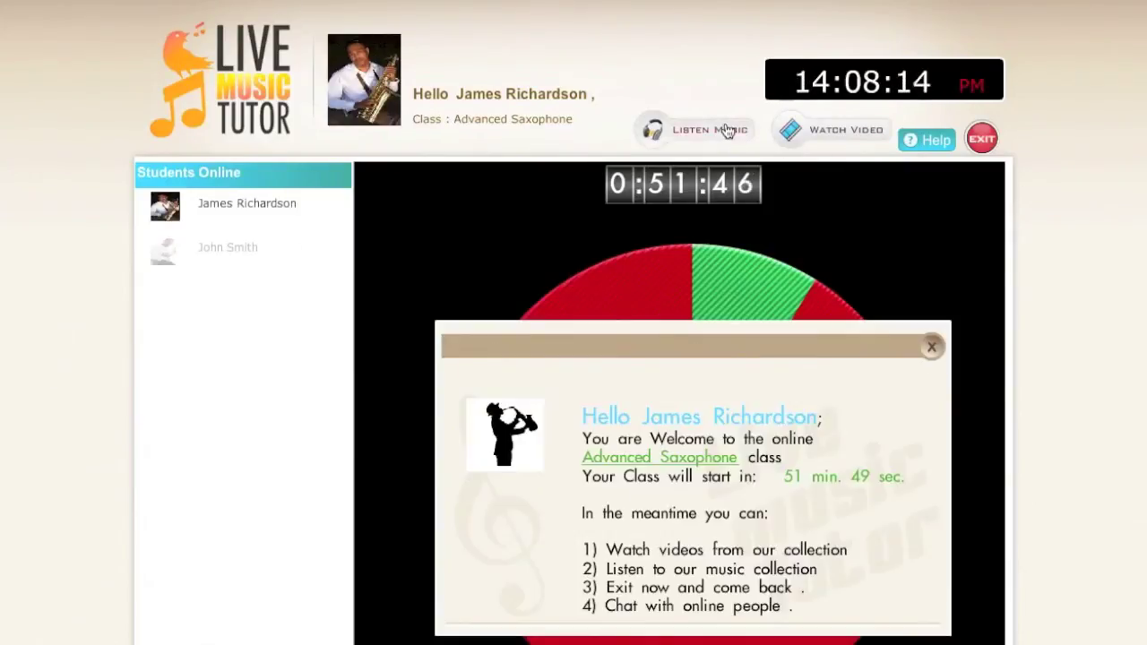
left_click(822, 131)
left_click(853, 195)
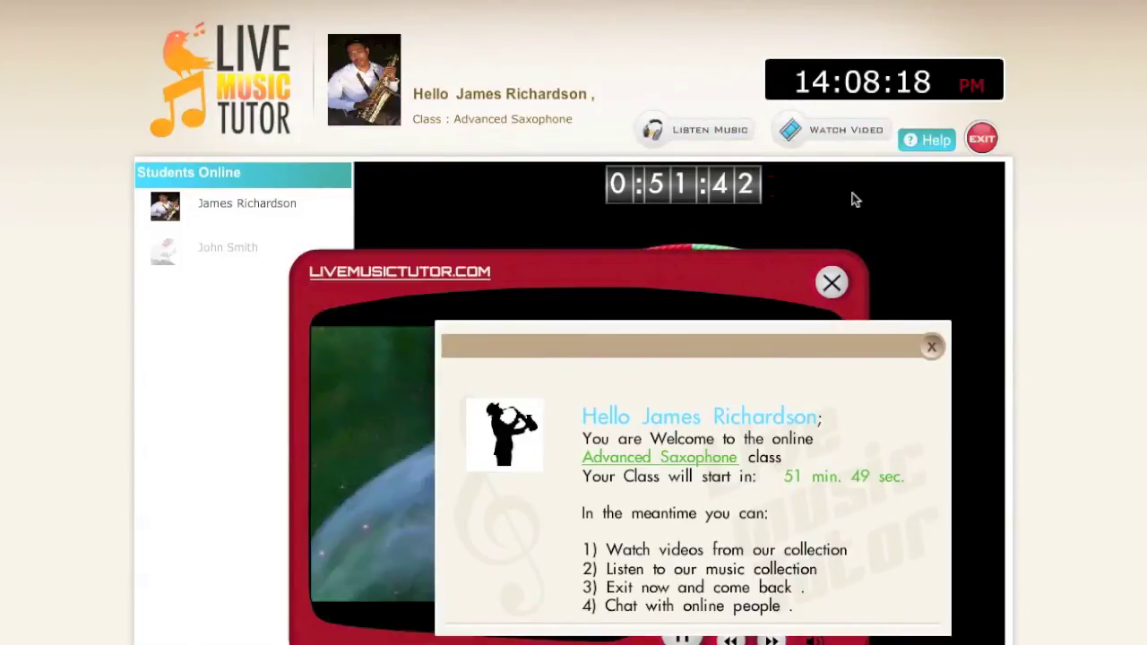
left_click(930, 347)
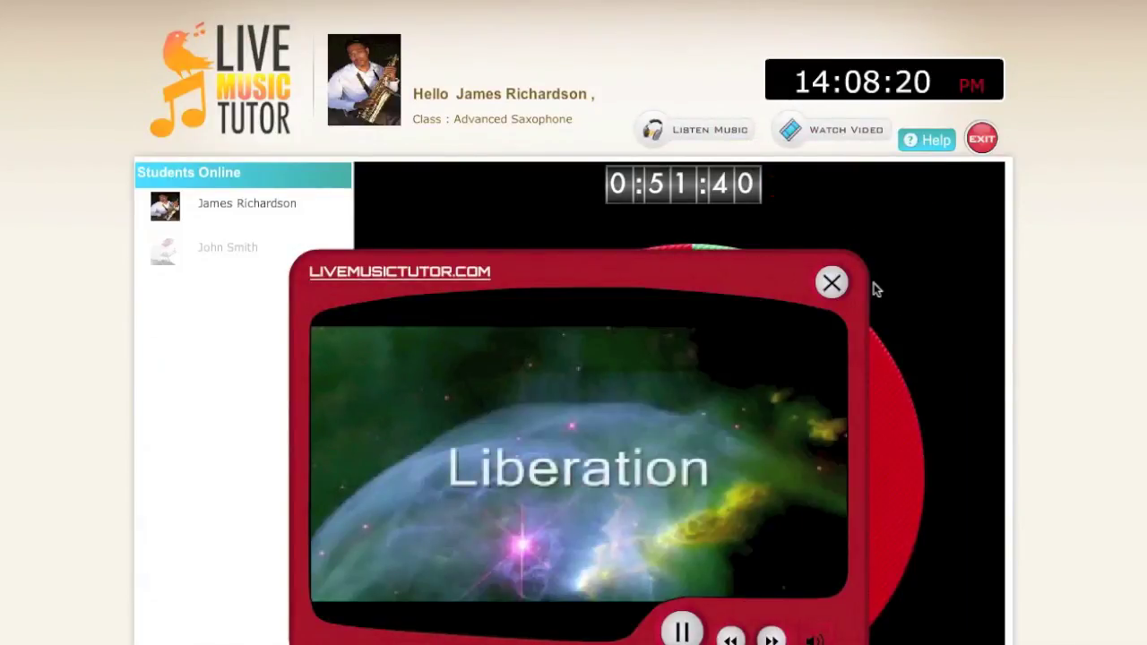
left_click(831, 284)
scroll(531, 370, "down", 3)
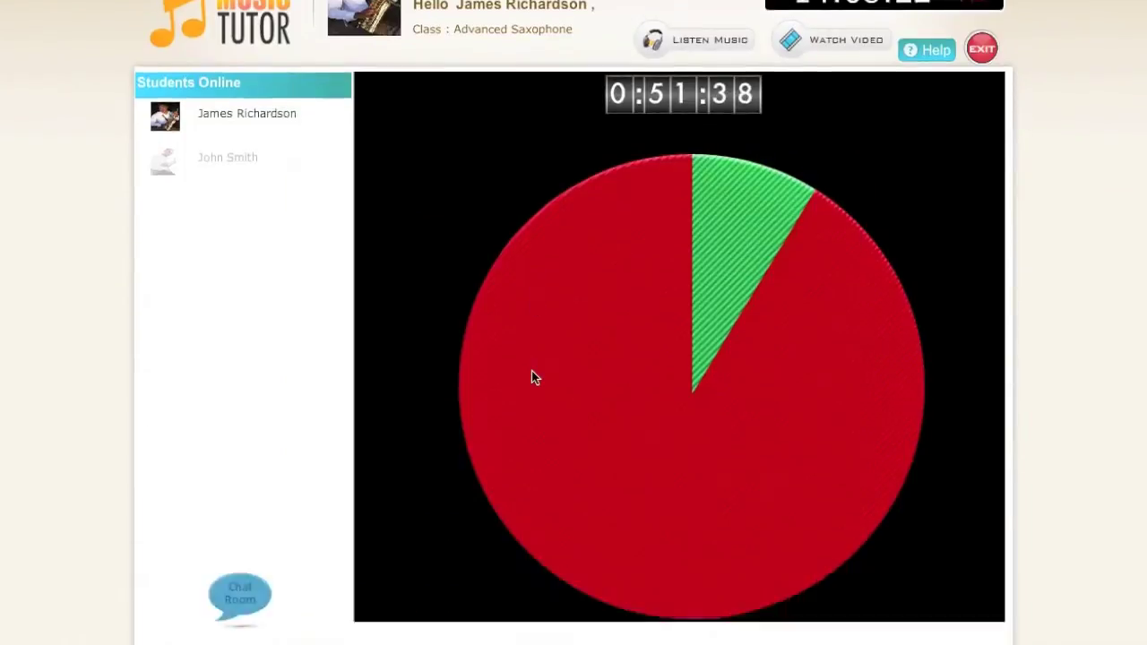
Step: Send 'Hello!' in the classroom chat room and close the chat
left_click(240, 488)
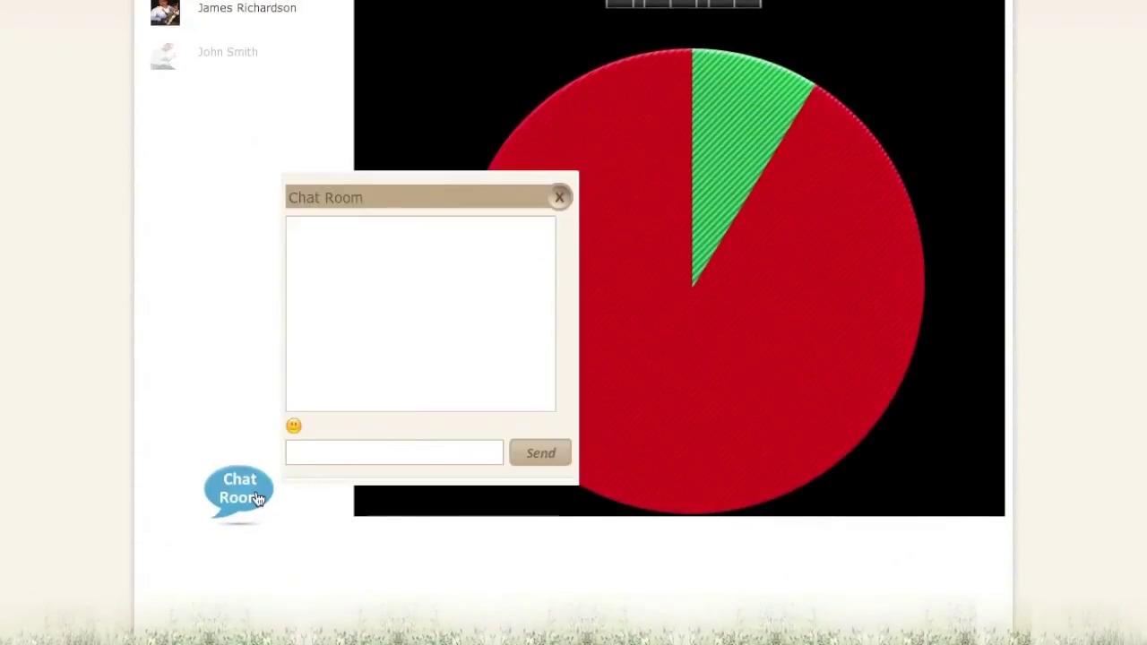
type("Hello!")
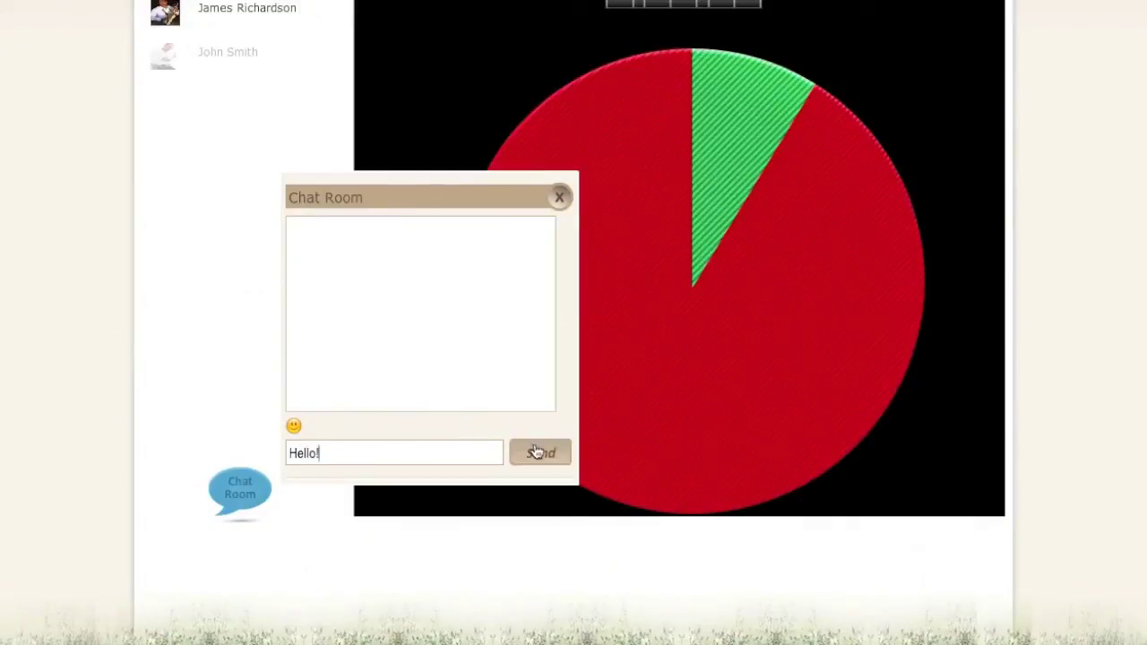
left_click(538, 452)
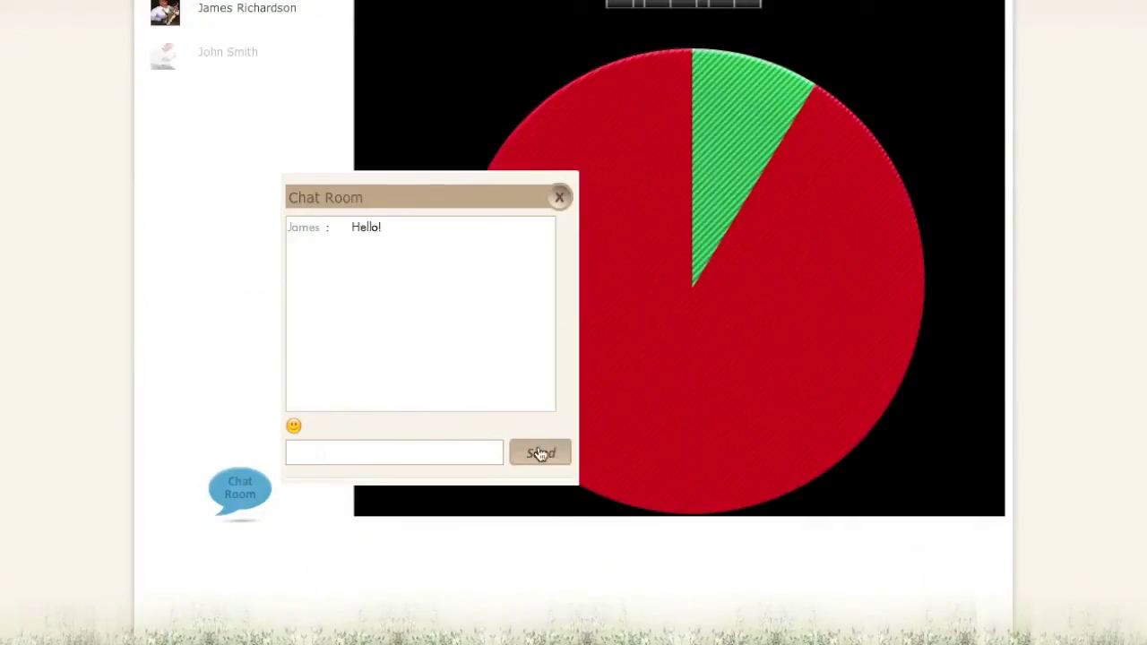
left_click(559, 197)
scroll(695, 161, "up", 2)
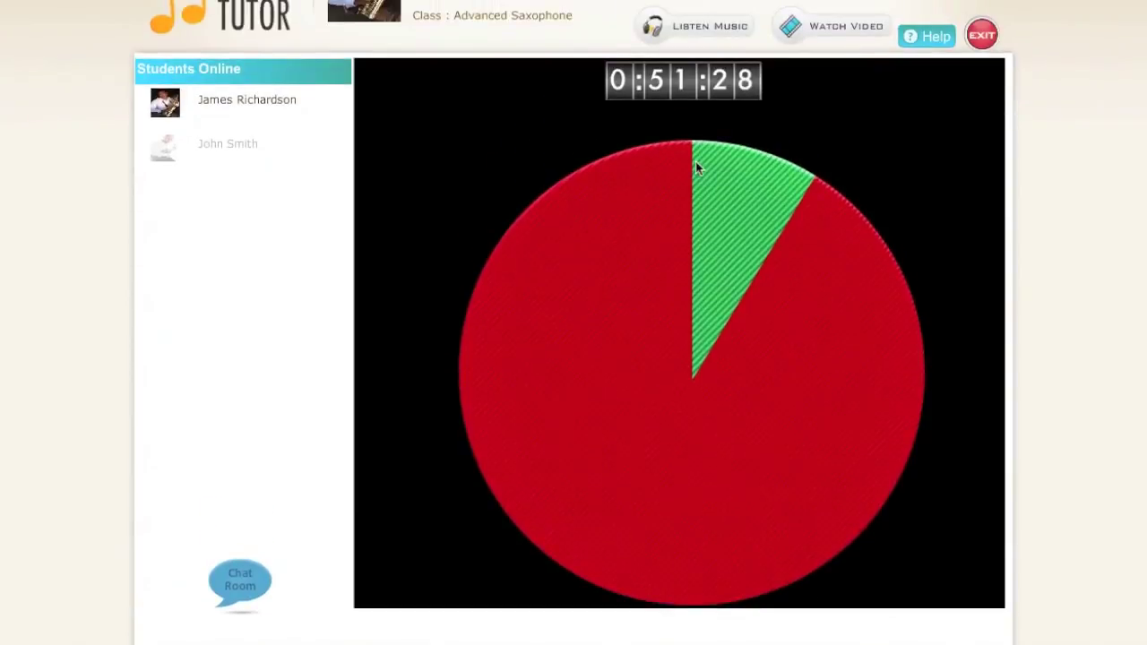